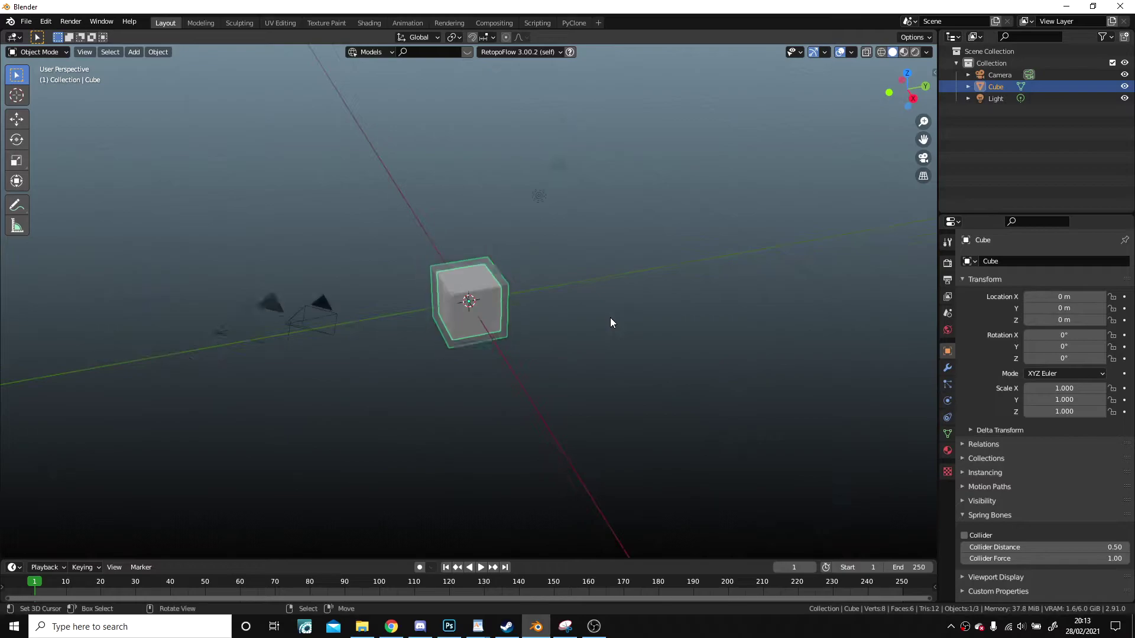
# Delete the default cube, camera and light from the scene.
pyautogui.moveTo(451, 388)
pyautogui.mouseDown(button='middle')
pyautogui.moveTo(418, 390)
pyautogui.moveTo(451, 396)
pyautogui.mouseUp(button='middle')
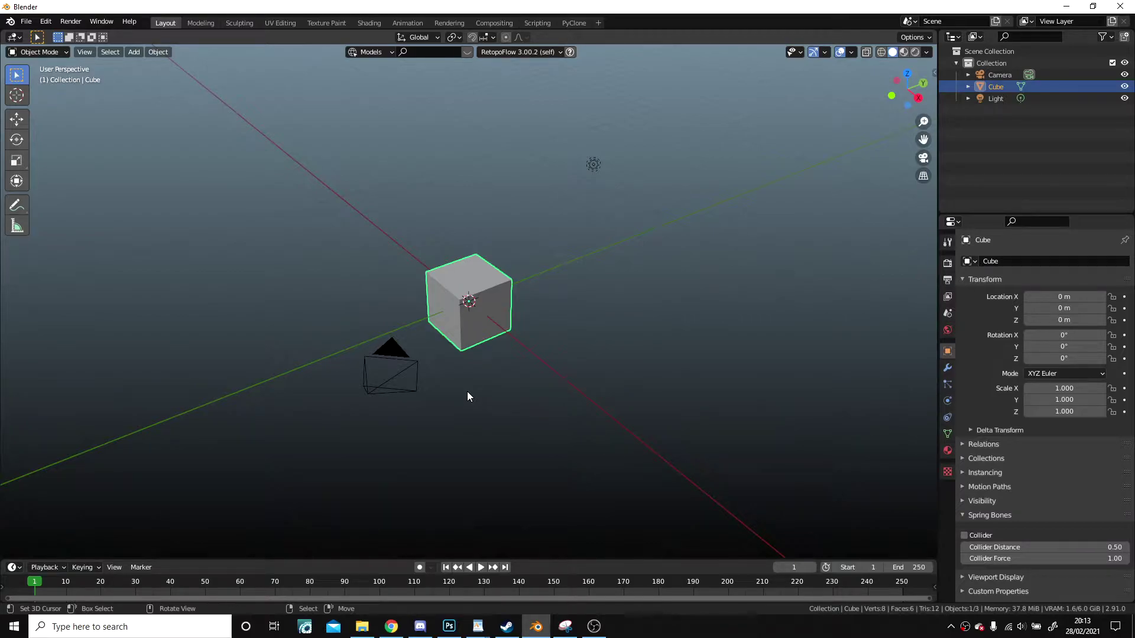
pyautogui.press('a')
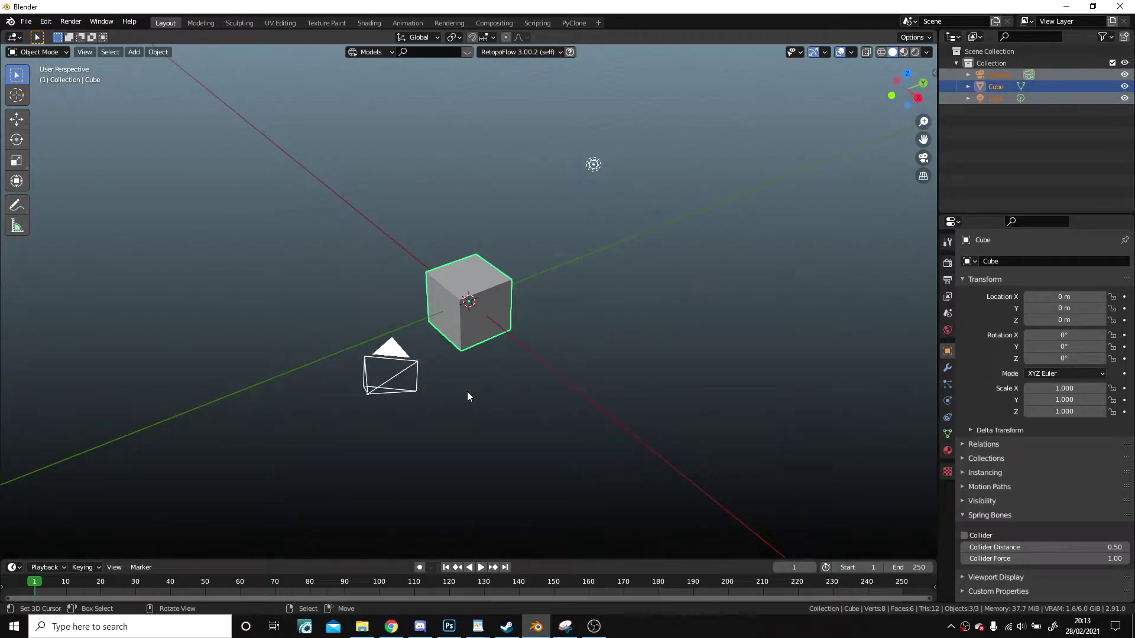
pyautogui.press('x')
pyautogui.click(550, 337)
# Add a cube mesh at the world origin.
pyautogui.hotkey('shift', 'a')
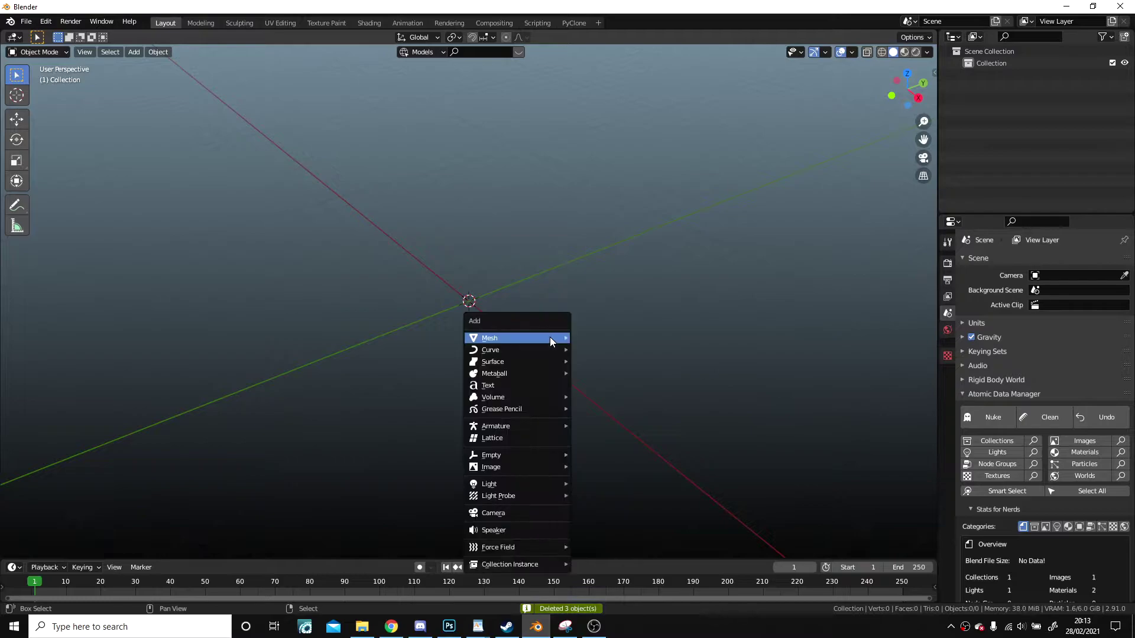
pyautogui.moveTo(548, 340)
pyautogui.moveTo(637, 20)
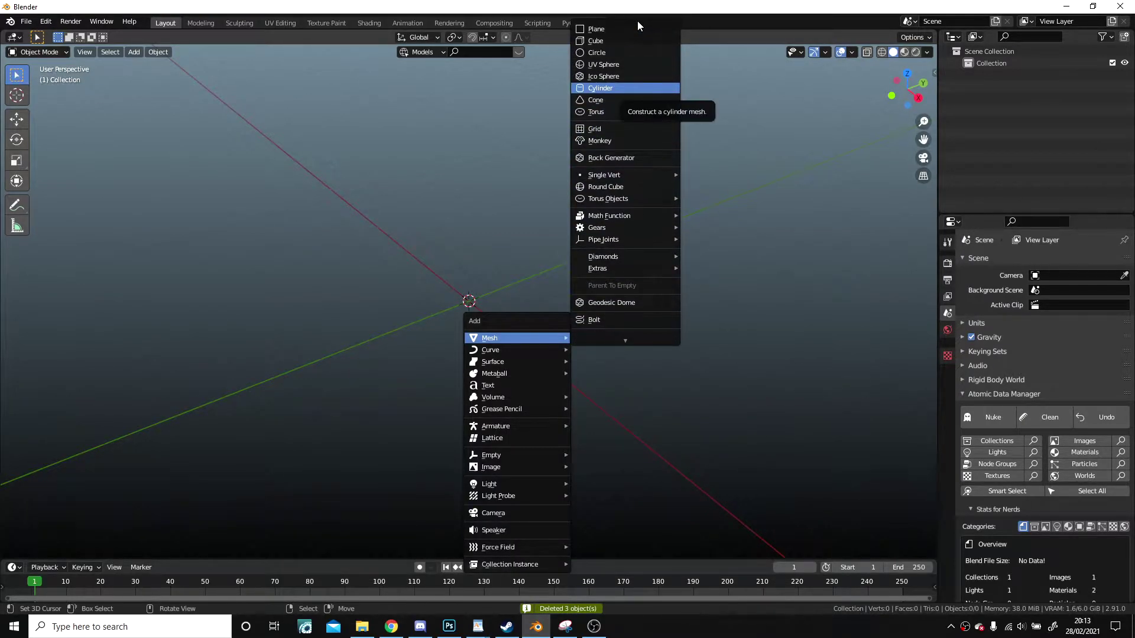
pyautogui.click(618, 40)
# Enter Edit Mode on the cube and scale its whole mesh up uniformly to several times its size.
pyautogui.moveTo(604, 260)
pyautogui.mouseDown(button='middle')
pyautogui.moveTo(578, 241)
pyautogui.moveTo(605, 274)
pyautogui.mouseUp(button='middle')
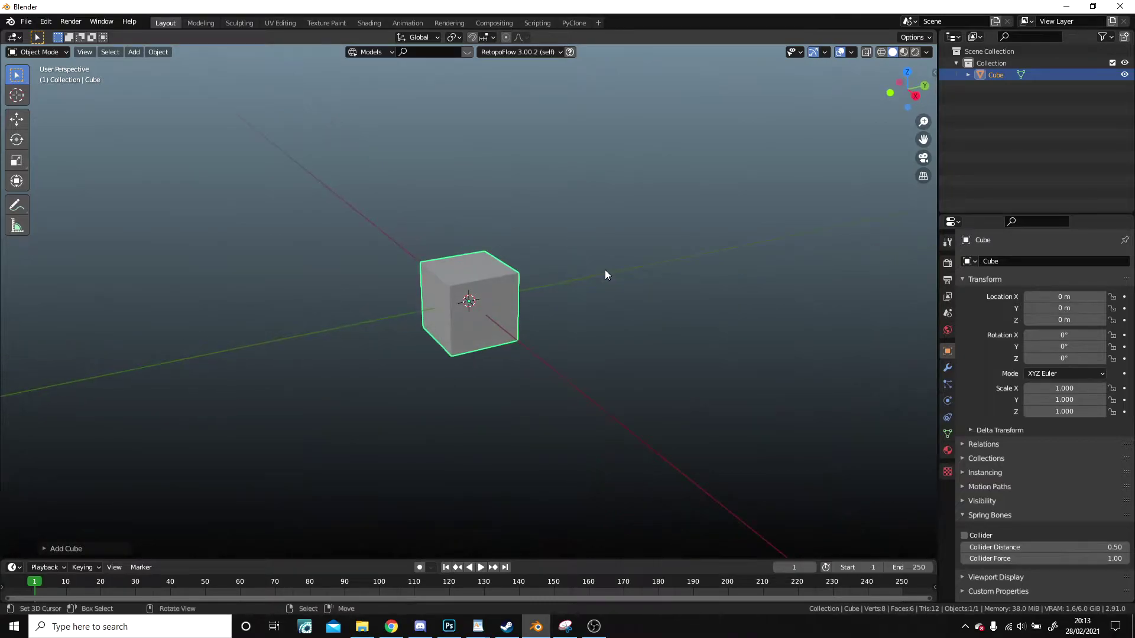
pyautogui.press('Tab')
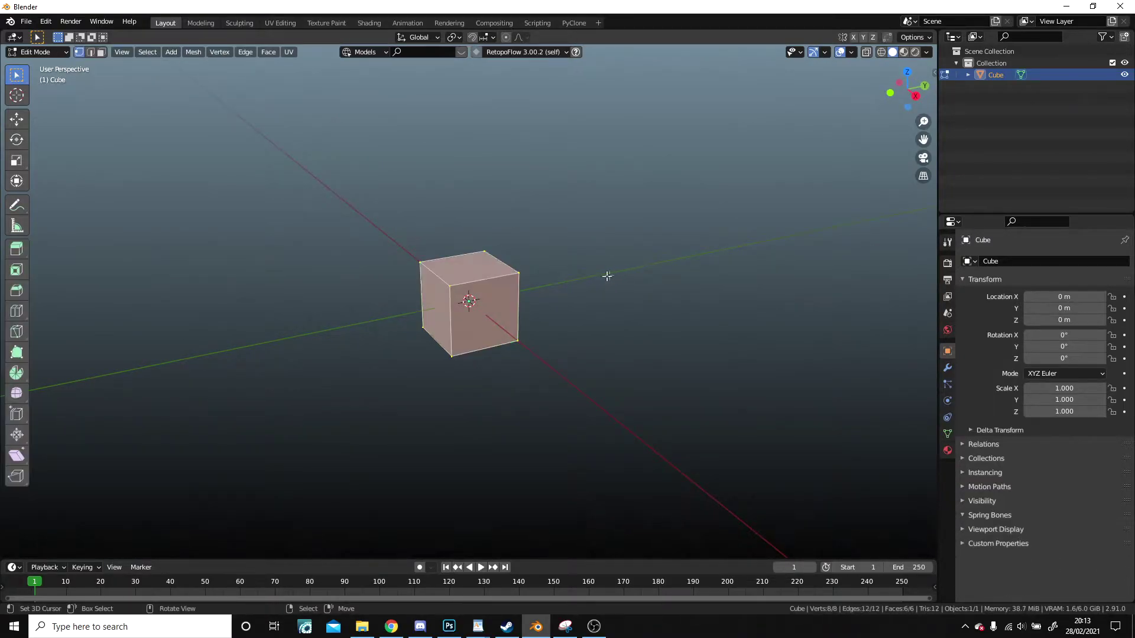
pyautogui.press('s')
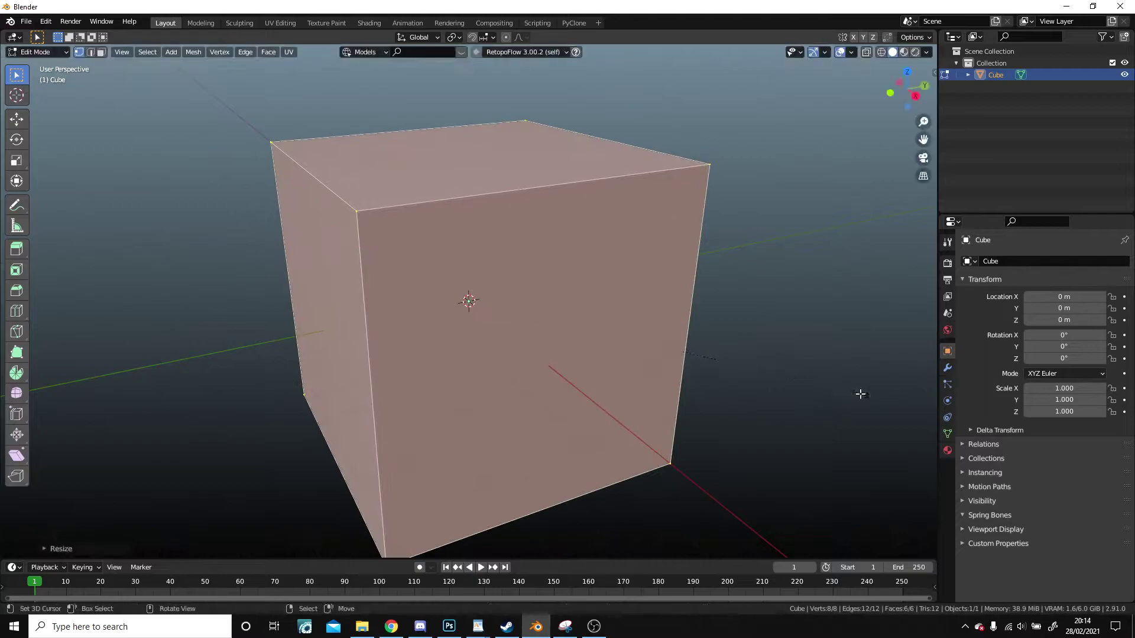
pyautogui.click(722, 325)
# Flatten the cube's mesh into a thin upright panel by scaling it along Y to about 0.07, and return to Object Mode.
pyautogui.moveTo(723, 325); pyautogui.dragTo(767, 360, button='middle')
pyautogui.press('s')
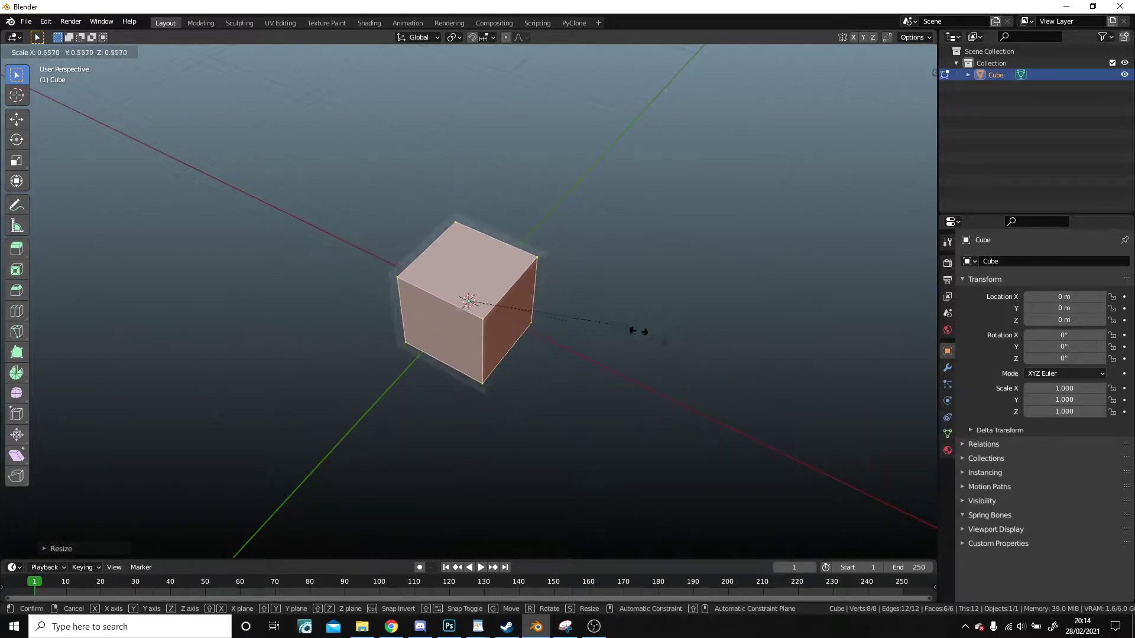
pyautogui.press('y')
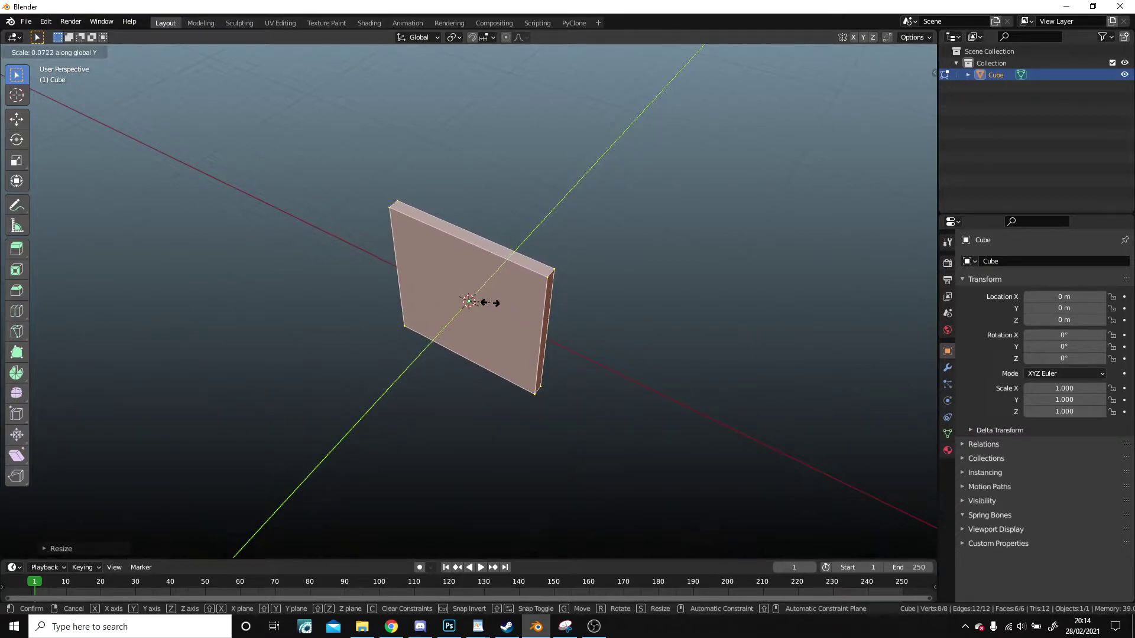
pyautogui.click(495, 303)
pyautogui.press('Tab')
# Deselect the panel and add a cylinder mesh at the panel's centre.
pyautogui.moveTo(506, 307); pyautogui.dragTo(548, 275, button='middle')
pyautogui.press('KP_1')
pyautogui.hotkey('alt', 'a')
pyautogui.scroll(3, 523, 293)
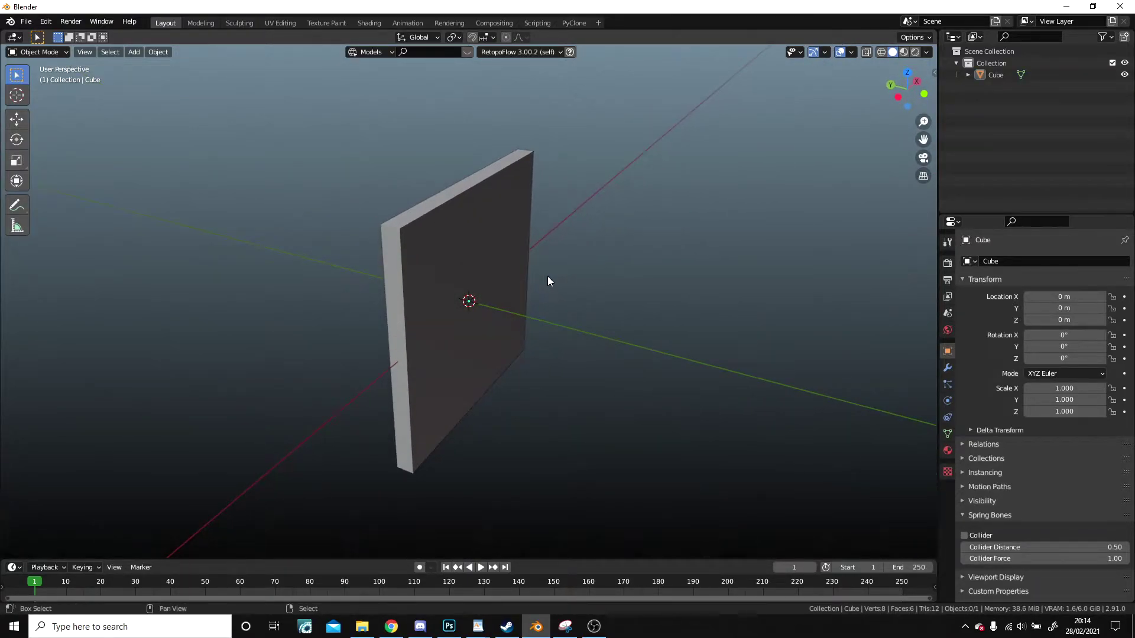
pyautogui.hotkey('shift', 'a')
pyautogui.moveTo(555, 245)
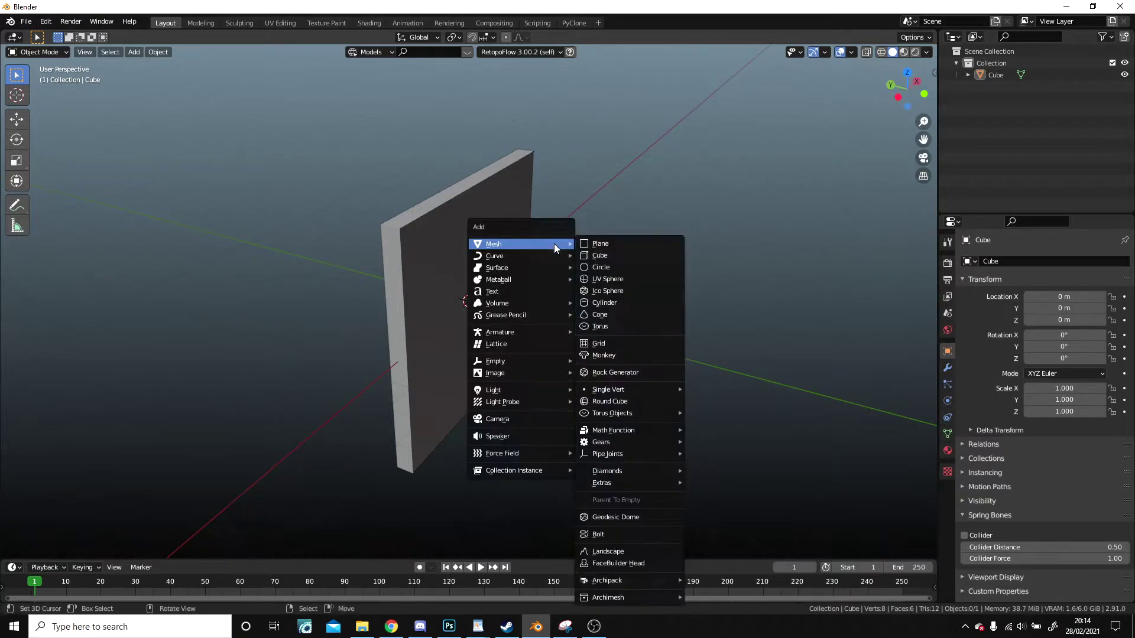
pyautogui.click(615, 305)
# Rotate the cylinder's mesh -90° in the right orthographic view so it runs through the panel along Y, and return to Object Mode.
pyautogui.moveTo(598, 302); pyautogui.dragTo(638, 268, button='middle')
pyautogui.press('Tab')
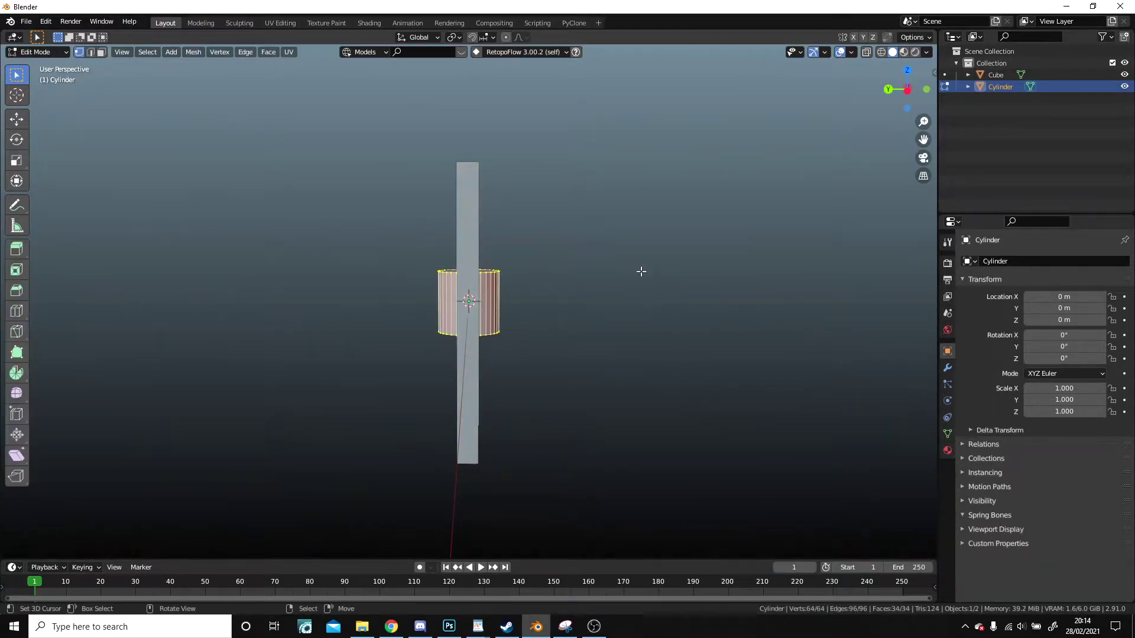
pyautogui.press('KP_3')
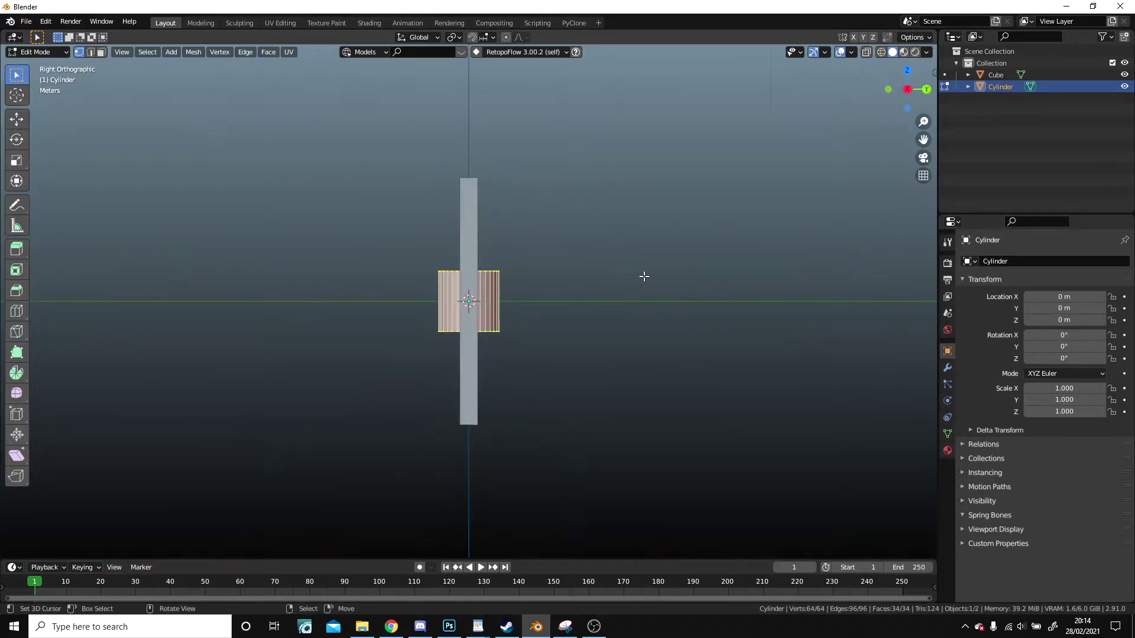
pyautogui.scroll(2, 644, 276)
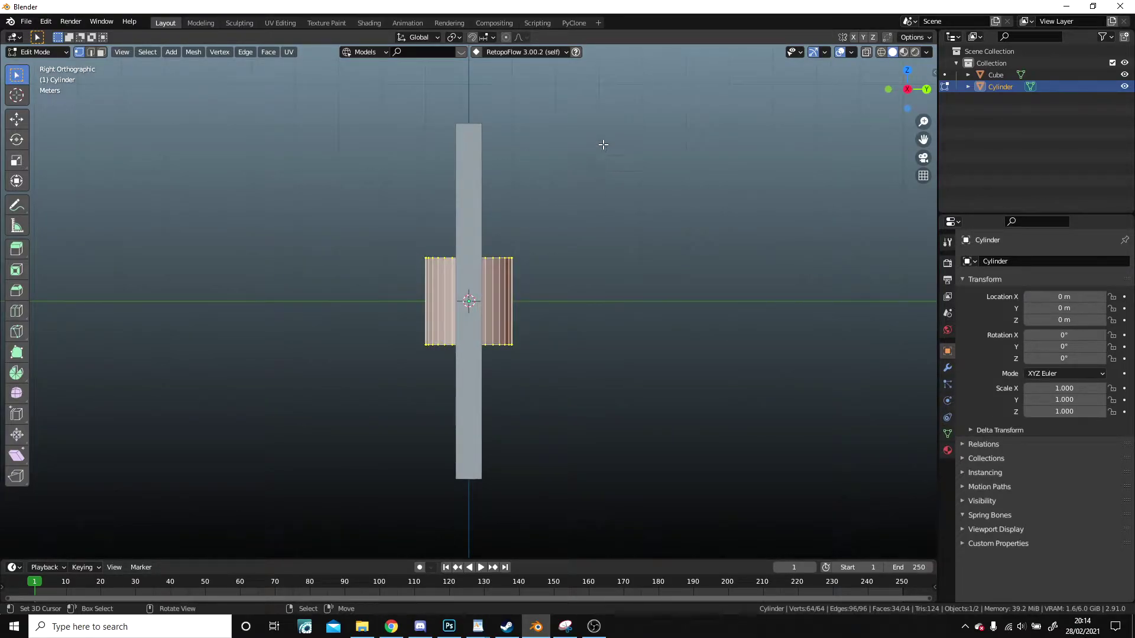
pyautogui.press('r')
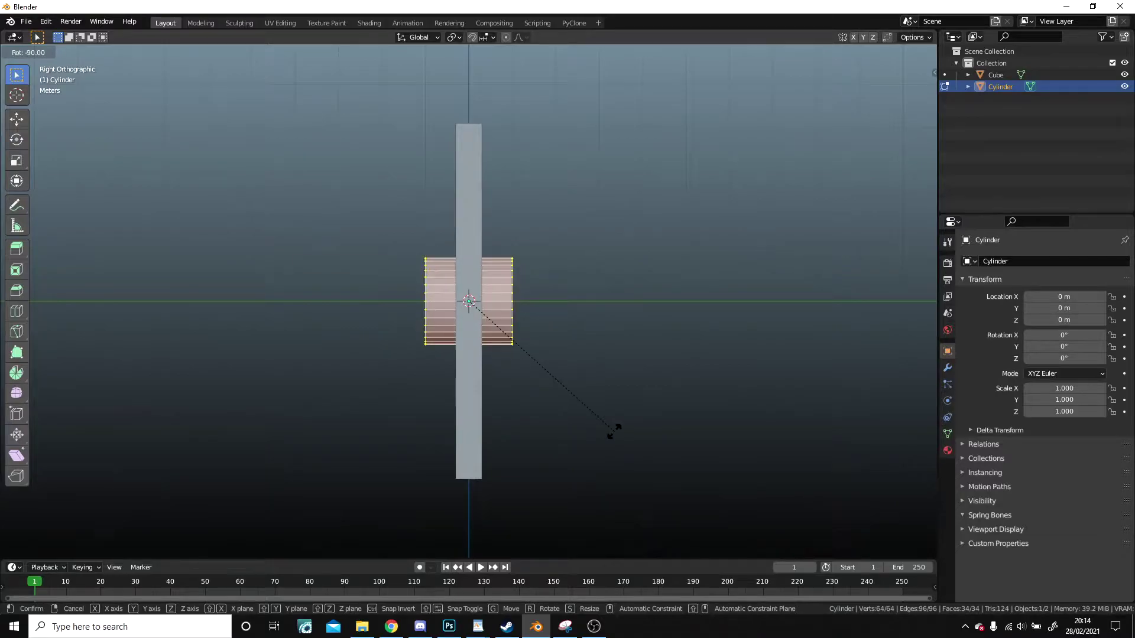
pyautogui.click(615, 432)
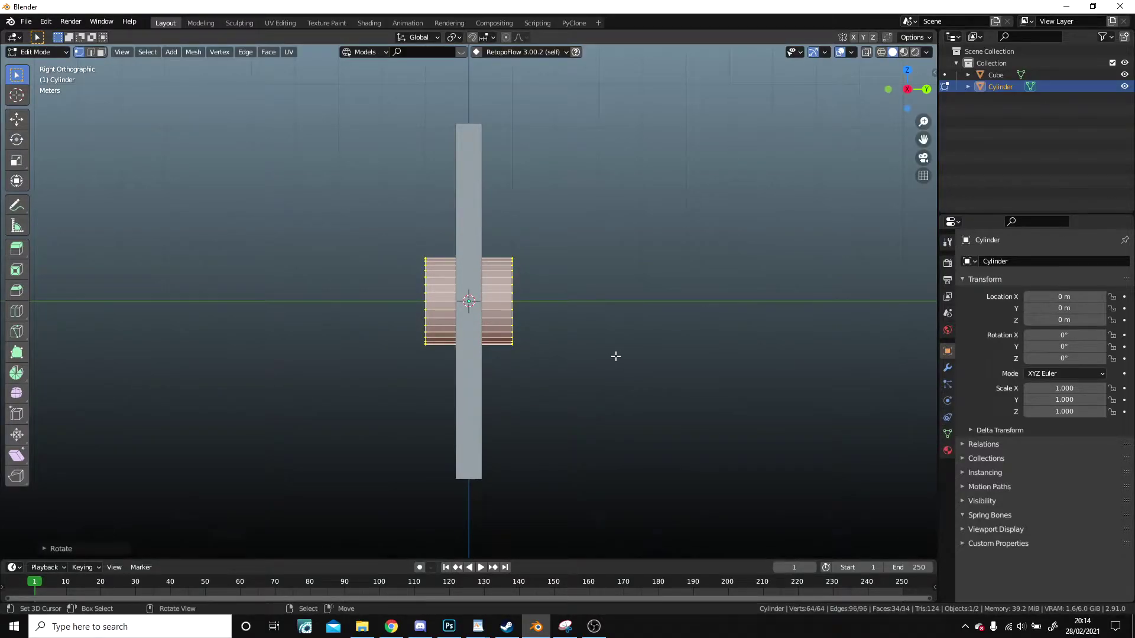
pyautogui.press('KP_1')
pyautogui.moveTo(621, 369)
pyautogui.mouseDown(button='middle')
pyautogui.moveTo(593, 328)
pyautogui.moveTo(654, 357)
pyautogui.moveTo(636, 362)
pyautogui.mouseUp(button='middle')
pyautogui.press('Tab')
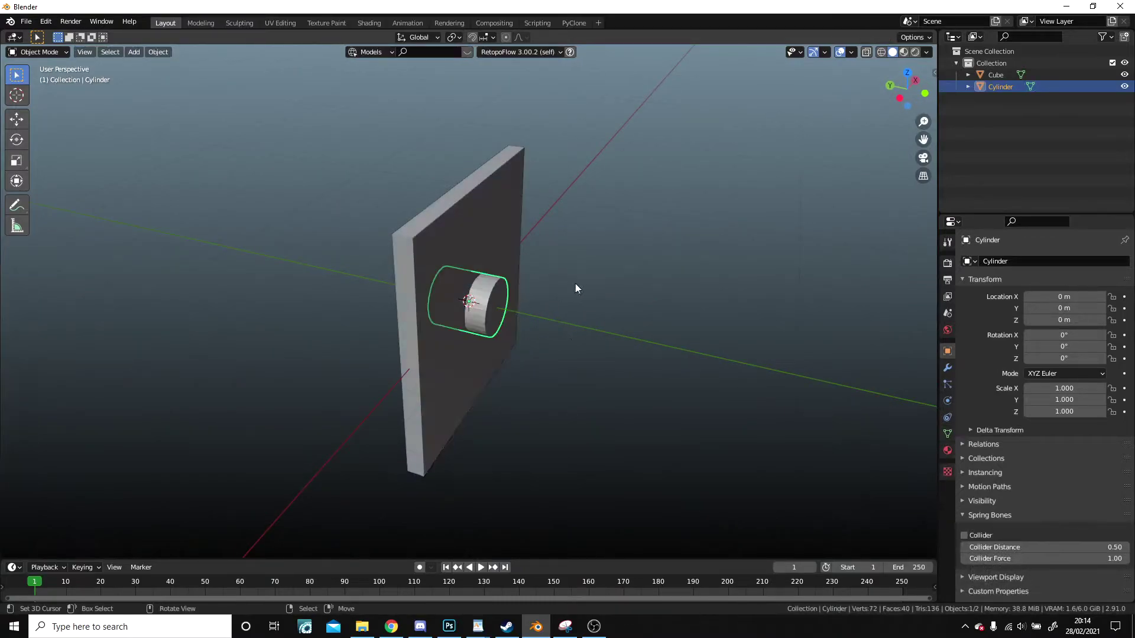
# Add a Boolean modifier in Difference mode to the panel, with the cylinder as its object.
pyautogui.scroll(2, 528, 228)
pyautogui.click(496, 190)
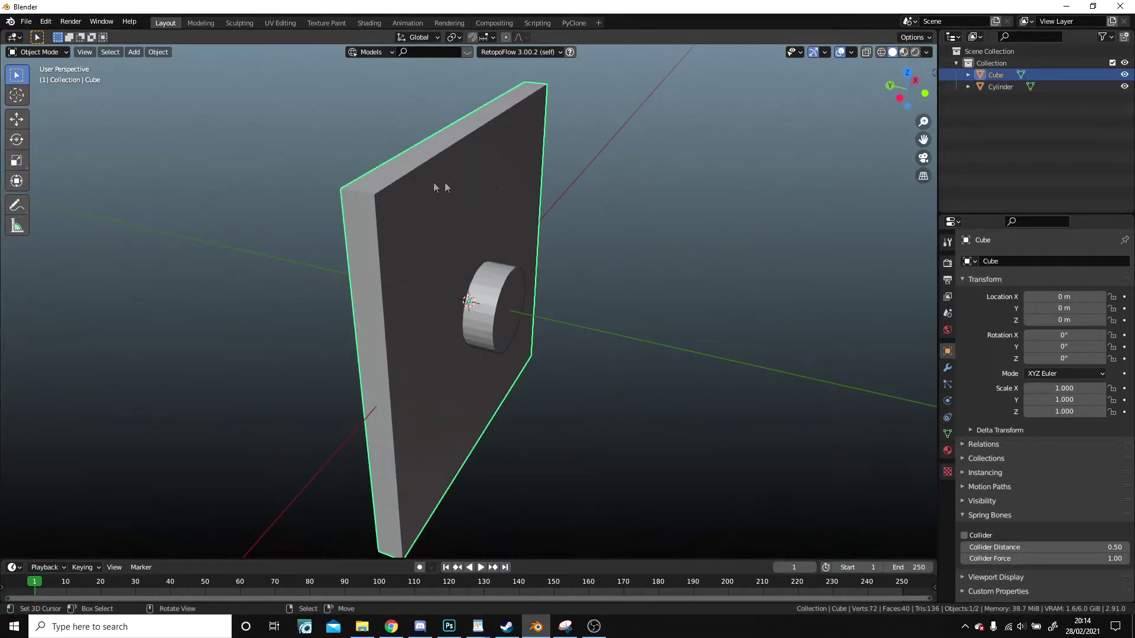
pyautogui.moveTo(475, 434); pyautogui.dragTo(681, 395, button='middle')
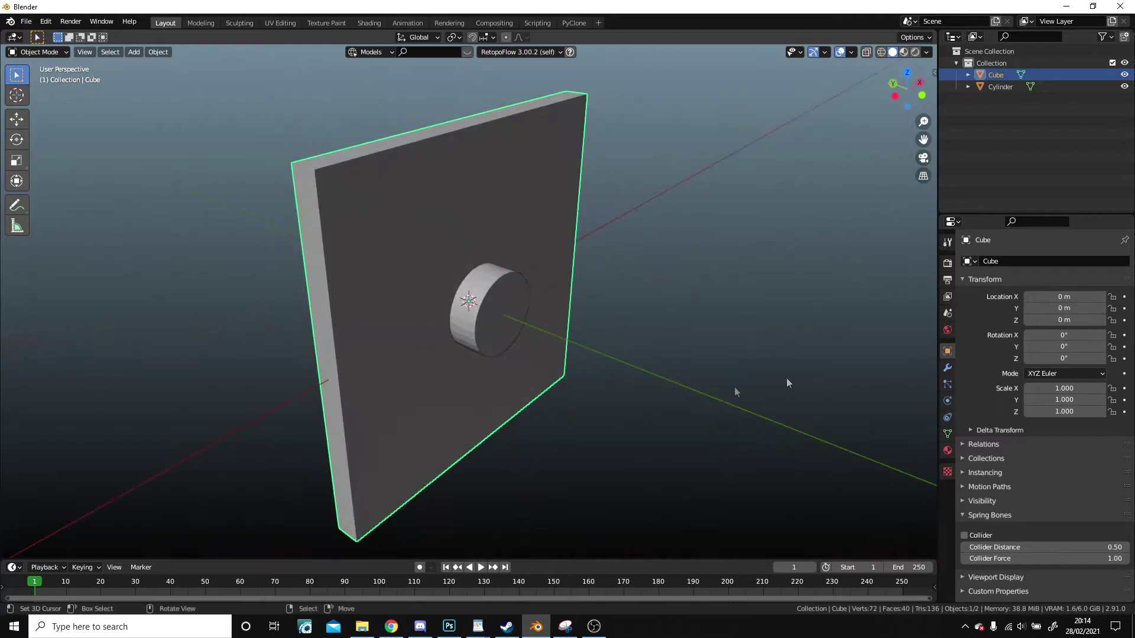
pyautogui.click(947, 367)
pyautogui.click(1010, 262)
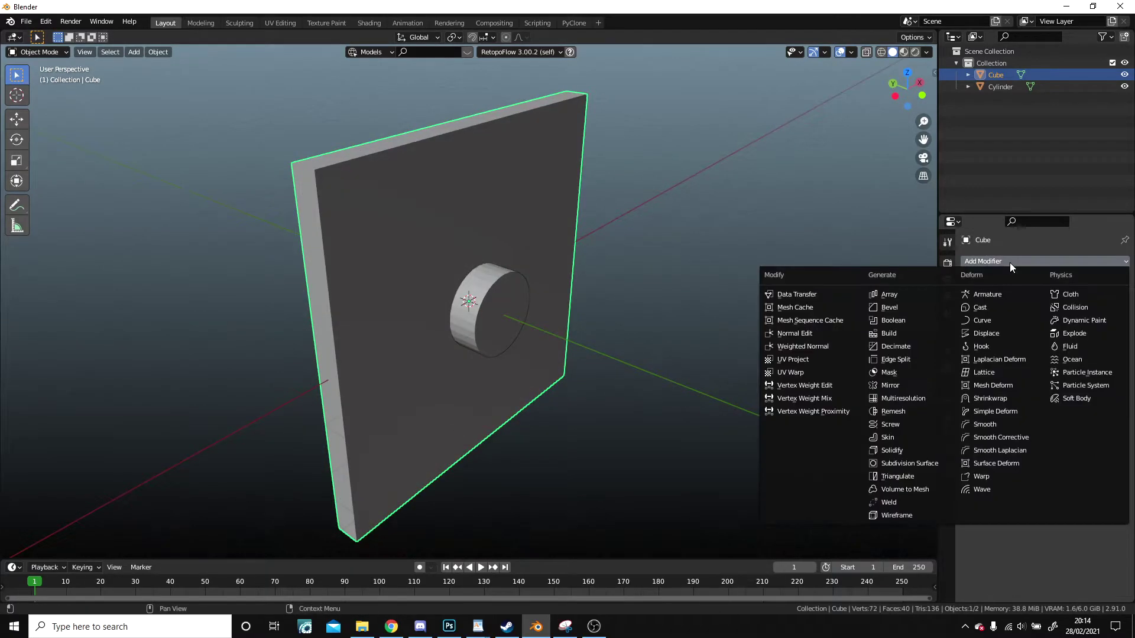
pyautogui.click(901, 320)
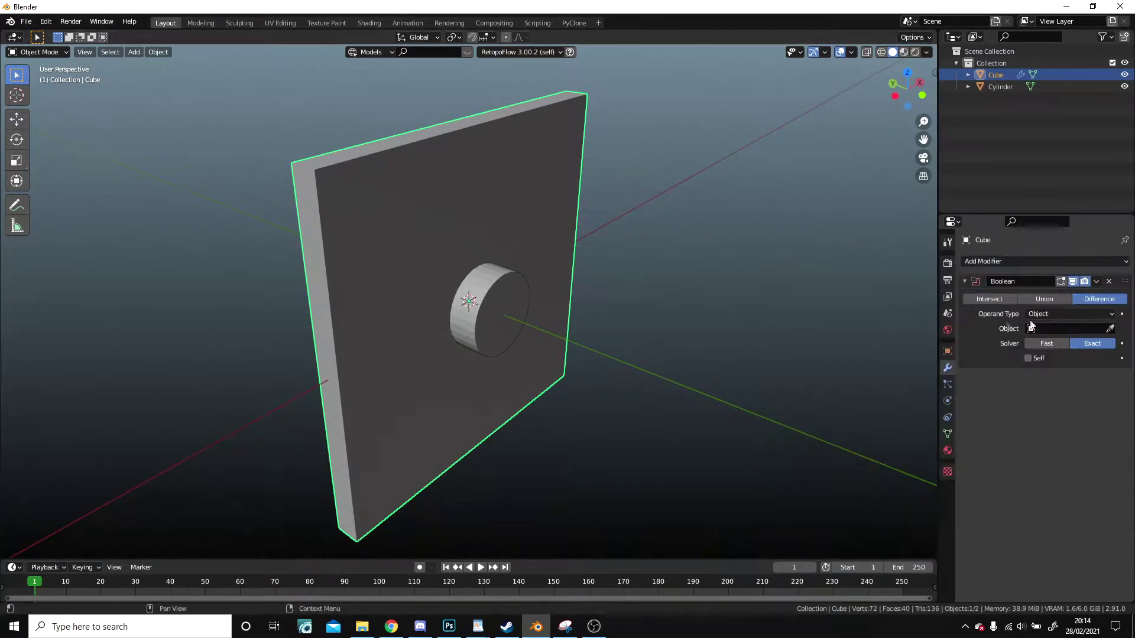
pyautogui.click(1110, 330)
pyautogui.click(498, 286)
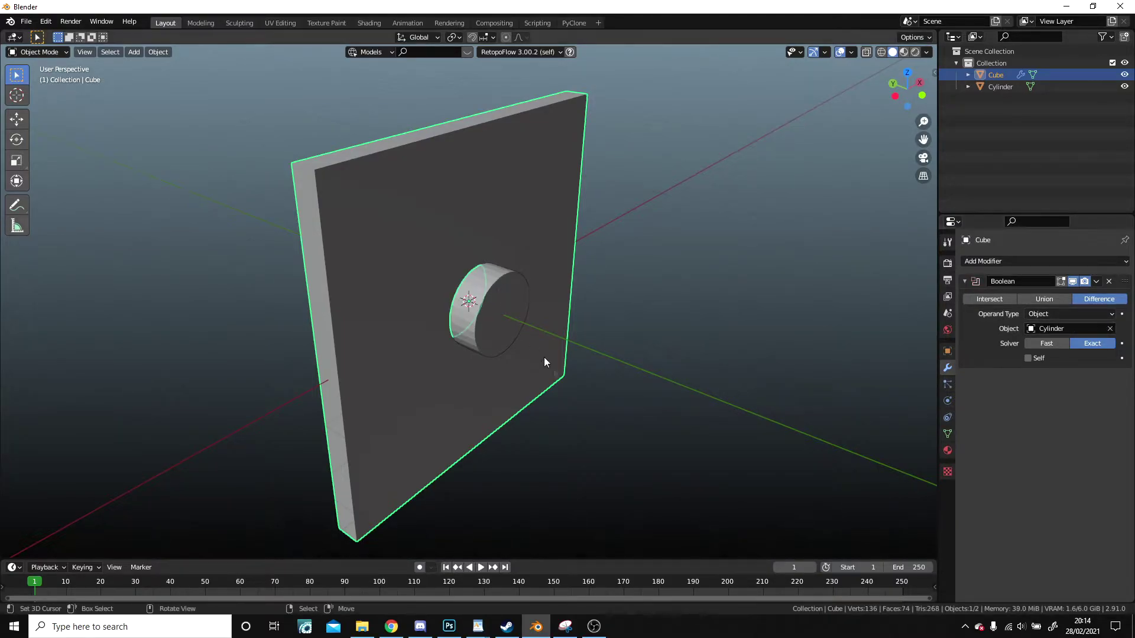
# Hide the cylinder temporarily to examine the cut in the panel, and reveal it again.
pyautogui.click(499, 294)
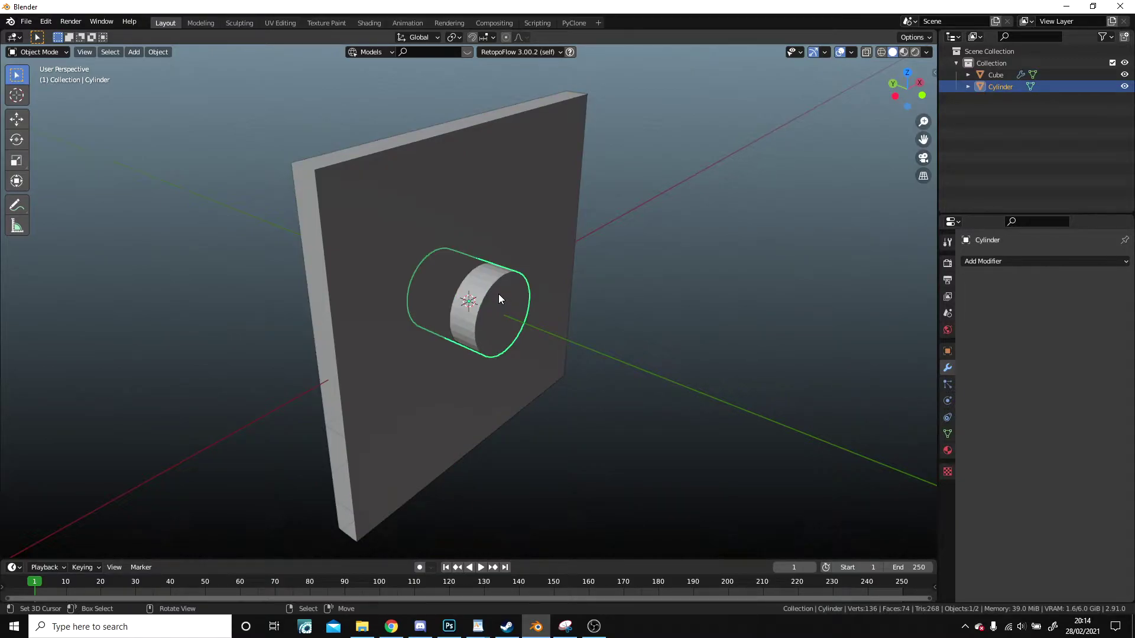
pyautogui.press('h')
pyautogui.rightClick(528, 307)
pyautogui.scroll(5, 527, 307)
pyautogui.moveTo(527, 308); pyautogui.dragTo(513, 335, button='middle')
pyautogui.scroll(-4, 476, 300)
pyautogui.hotkey('alt', 'h')
# Move the cylinder object to the panel's upper-left area and check the cut with the cylinder temporarily hidden.
pyautogui.click(484, 300)
pyautogui.moveTo(513, 339); pyautogui.dragTo(411, 236, button='right')
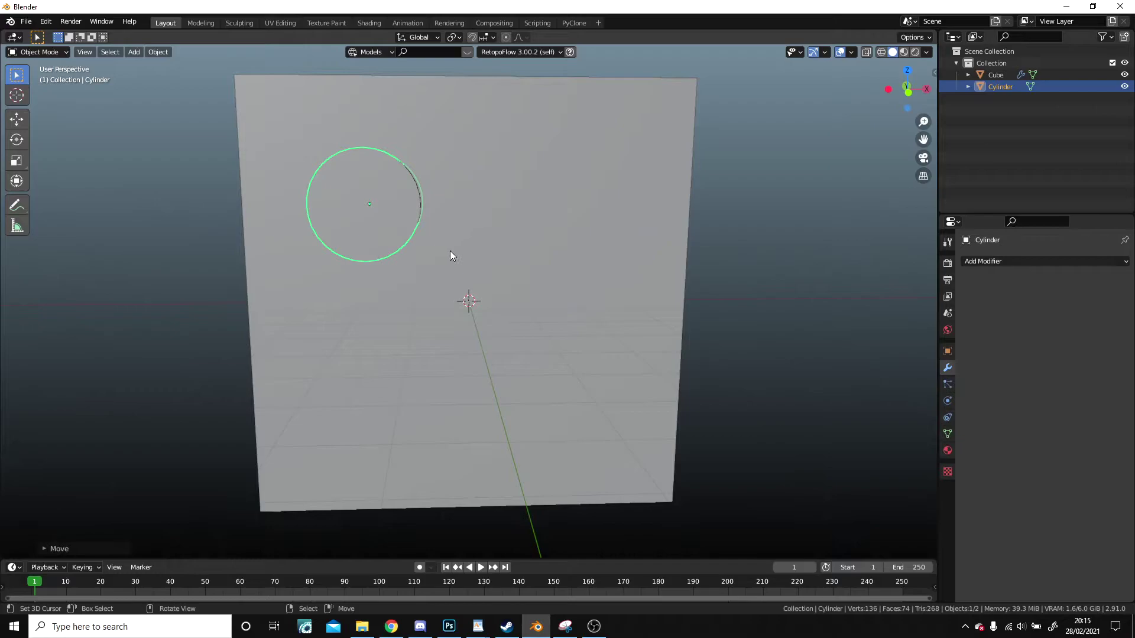
pyautogui.press('h')
pyautogui.moveTo(449, 255); pyautogui.dragTo(499, 272, button='middle')
pyautogui.hotkey('alt', 'h')
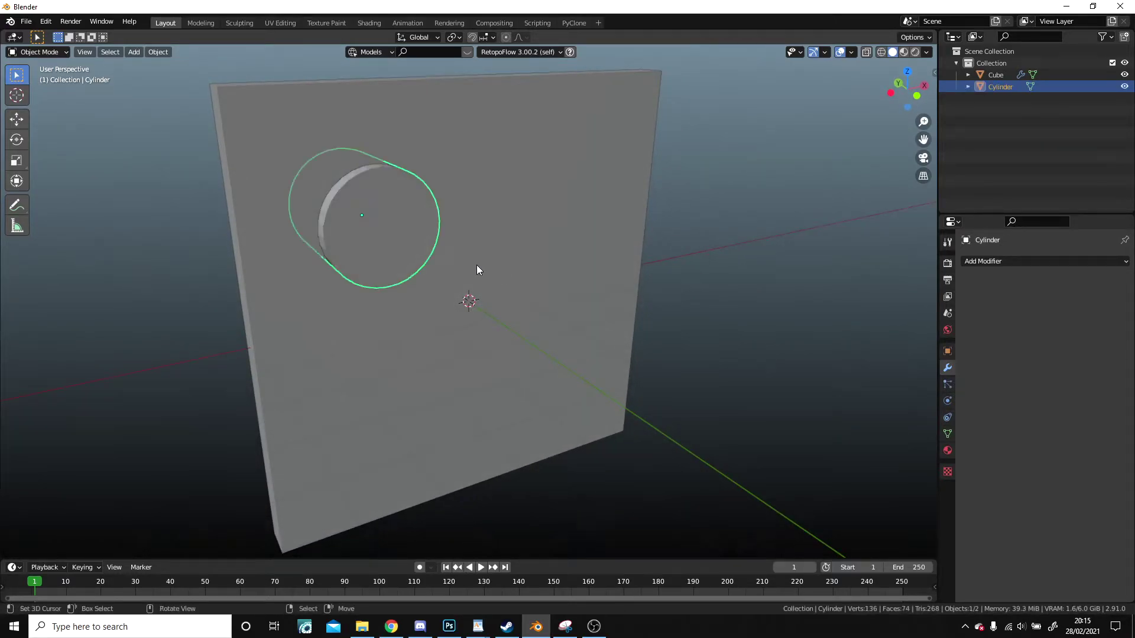
# Move the cylinder object to the lower middle of the panel and check the cut with the cylinder temporarily hidden.
pyautogui.moveTo(404, 237); pyautogui.dragTo(376, 212, button='middle')
pyautogui.moveTo(375, 213); pyautogui.dragTo(497, 419, button='right')
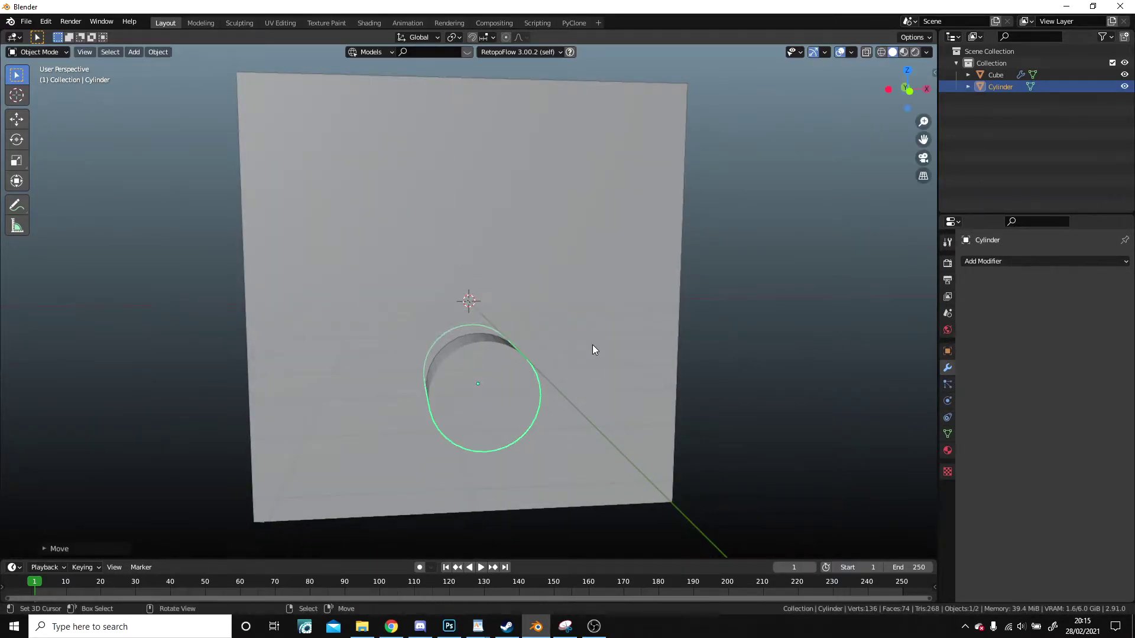
pyautogui.press('h')
pyautogui.moveTo(592, 344); pyautogui.dragTo(678, 390, button='middle')
pyautogui.hotkey('alt', 'h')
# Scale the cylinder object down and examine the cut in the panel with the cylinder temporarily hidden.
pyautogui.press('s')
pyautogui.click(547, 375)
pyautogui.press('h')
pyautogui.moveTo(621, 375)
pyautogui.mouseDown(button='middle')
pyautogui.moveTo(545, 395)
pyautogui.moveTo(585, 436)
pyautogui.moveTo(722, 408)
pyautogui.moveTo(553, 372)
pyautogui.moveTo(501, 336)
pyautogui.moveTo(603, 387)
pyautogui.mouseUp(button='middle')
pyautogui.scroll(5, 542, 375)
pyautogui.scroll(-5, 614, 399)
pyautogui.hotkey('alt', 'h')
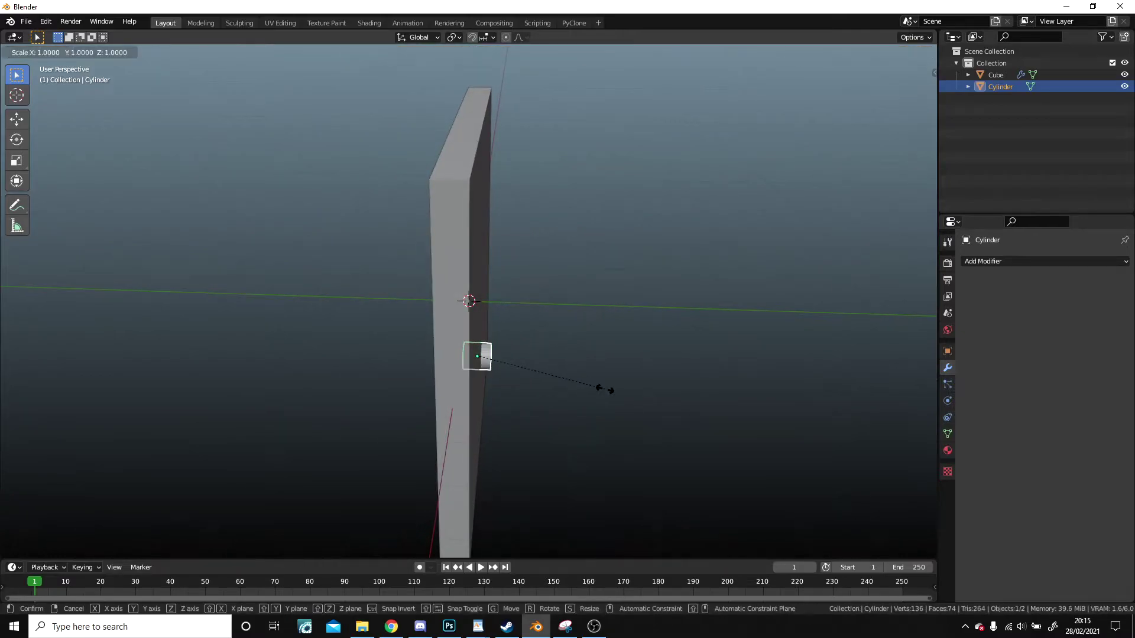
# Stretch the cylinder's mesh along Y in Edit Mode and shift it along Y so it extends through both sides of the panel.
pyautogui.press('Tab')
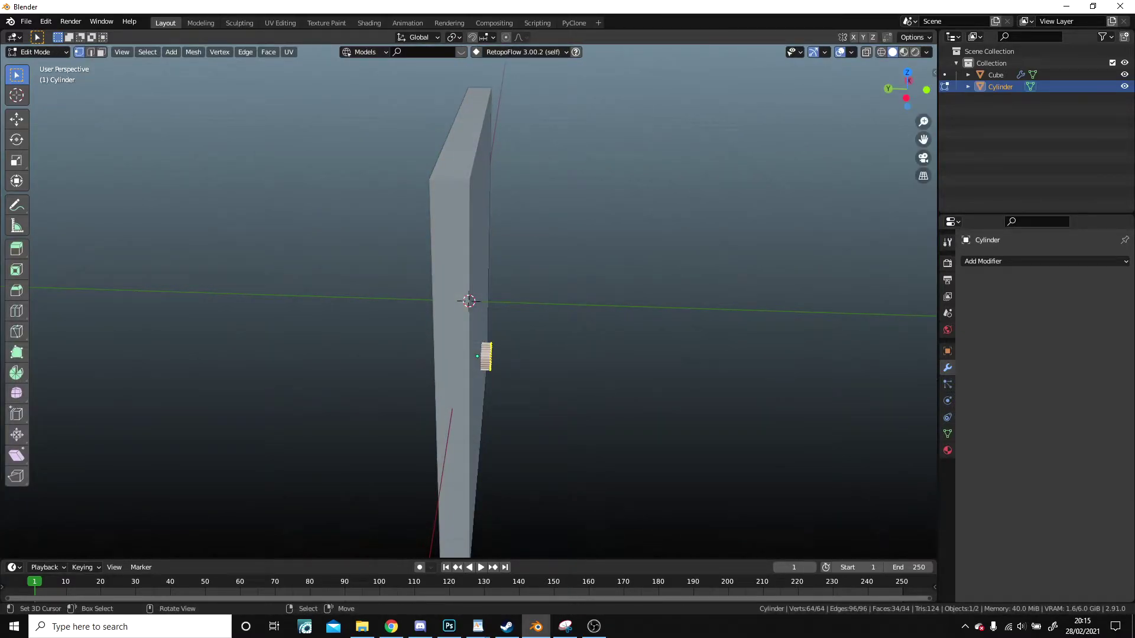
pyautogui.press('s')
pyautogui.press('y')
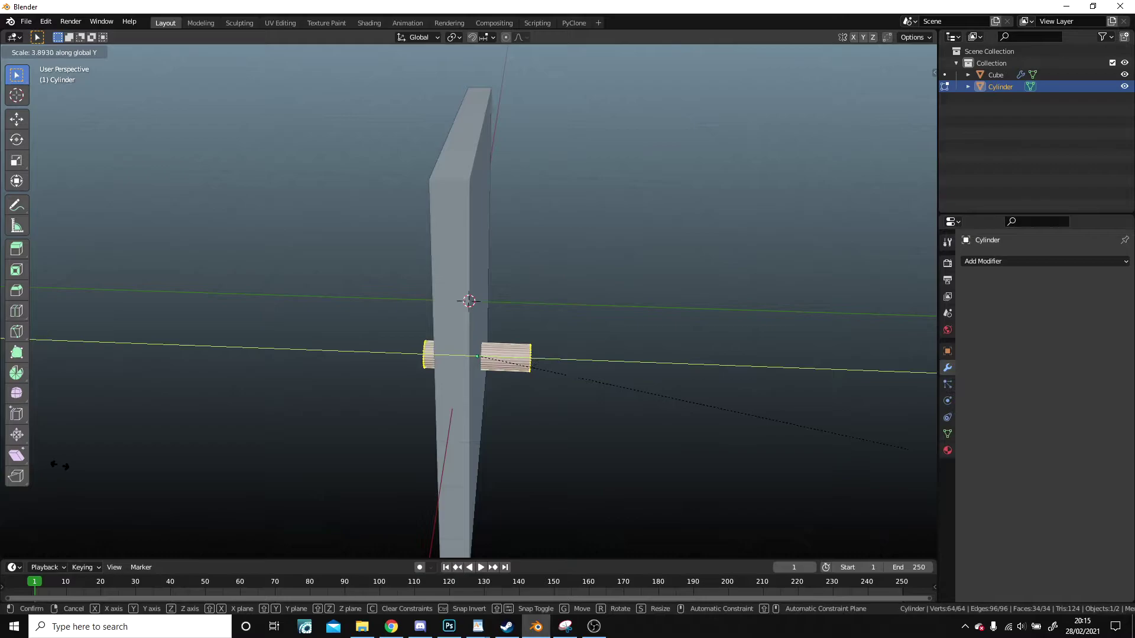
pyautogui.click(265, 463)
pyautogui.press('g')
pyautogui.press('y')
pyautogui.click(382, 458)
# Move the cylinder's mesh to the panel's upper-left area in Edit Mode, leaving the object origin behind, and return to Object Mode.
pyautogui.moveTo(382, 457); pyautogui.dragTo(503, 408, button='middle')
pyautogui.press('g')
pyautogui.click(375, 213)
pyautogui.moveTo(375, 213); pyautogui.dragTo(367, 263, button='middle')
pyautogui.press('Tab')
# Try moving the cylinder object to the panel's left edge, and undo the move.
pyautogui.press('g')
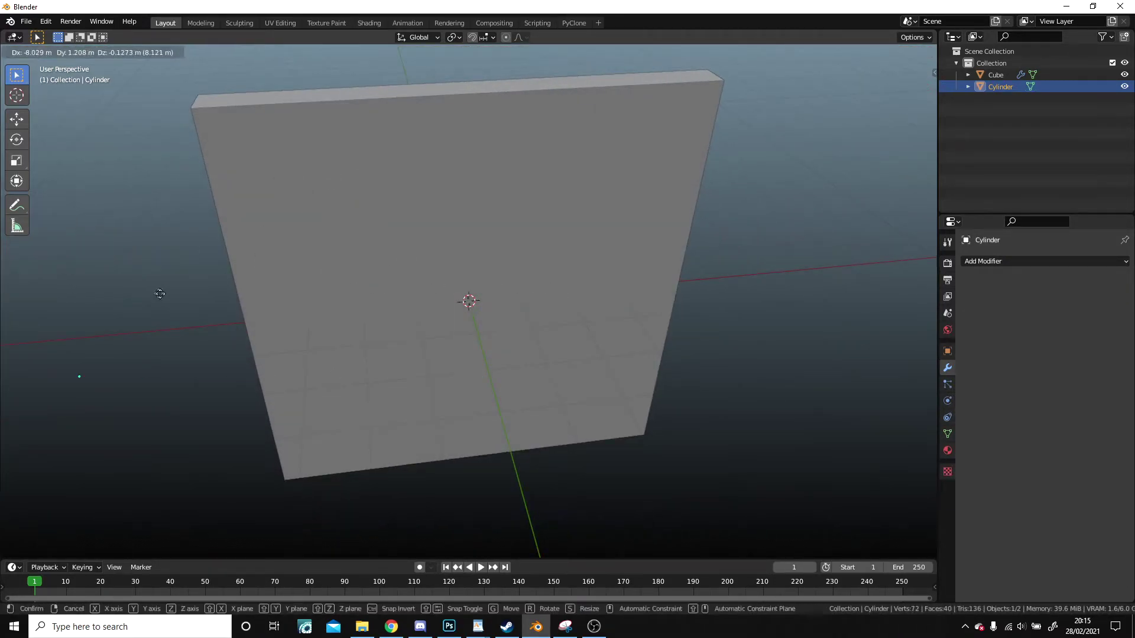
pyautogui.rightClick(459, 311)
pyautogui.press('g')
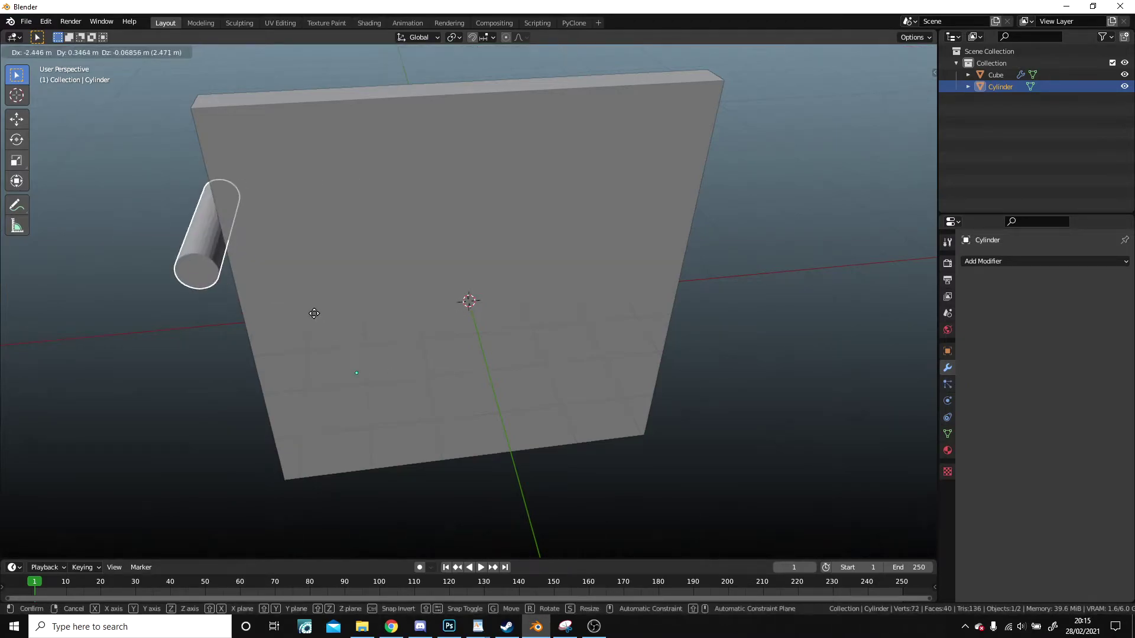
pyautogui.click(331, 314)
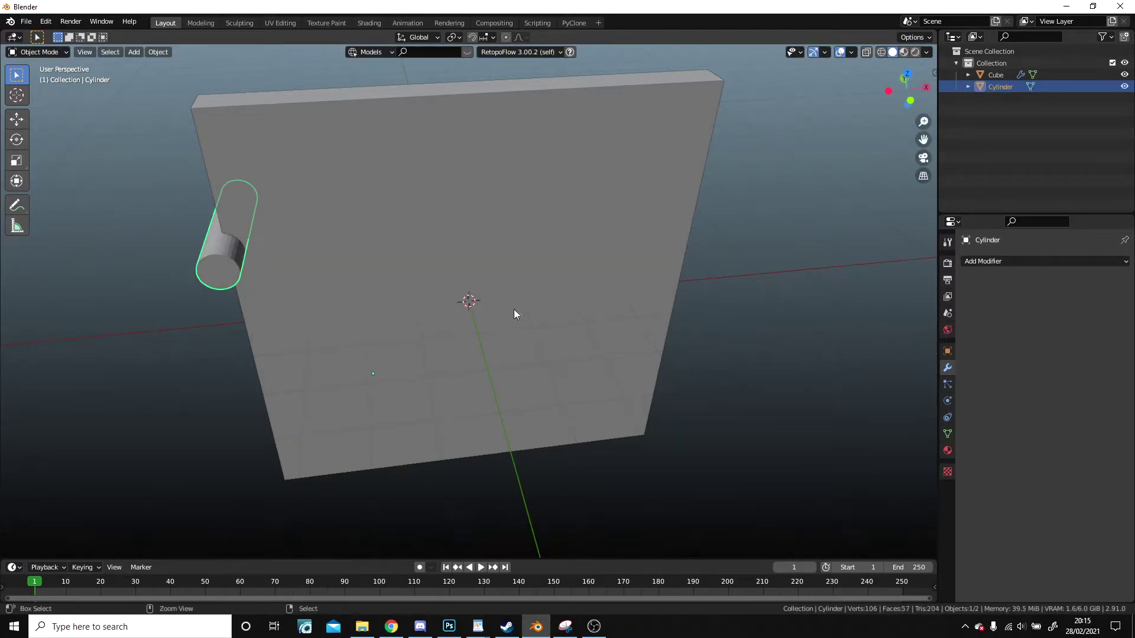
pyautogui.hotkey('ctrl', 'z')
# Clear the cylinder object's location in the front orthographic view so its origin sits at the world origin.
pyautogui.press('Tab')
pyautogui.moveTo(405, 271); pyautogui.dragTo(387, 215, button='middle')
pyautogui.press('KP_1')
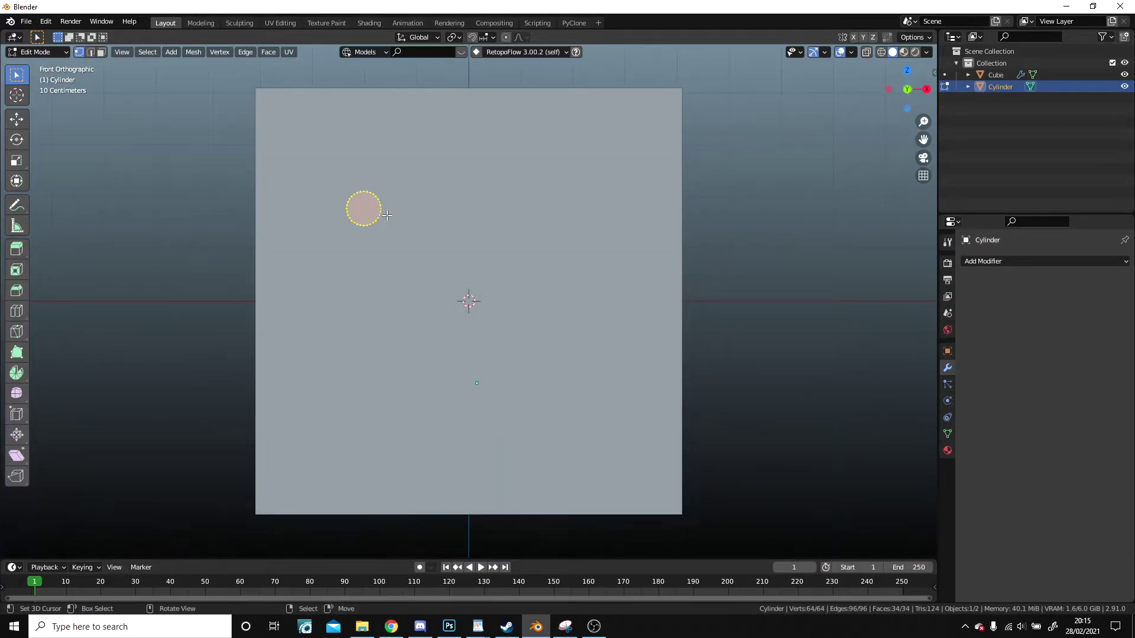
pyautogui.press('Tab')
pyautogui.hotkey('alt', 'g')
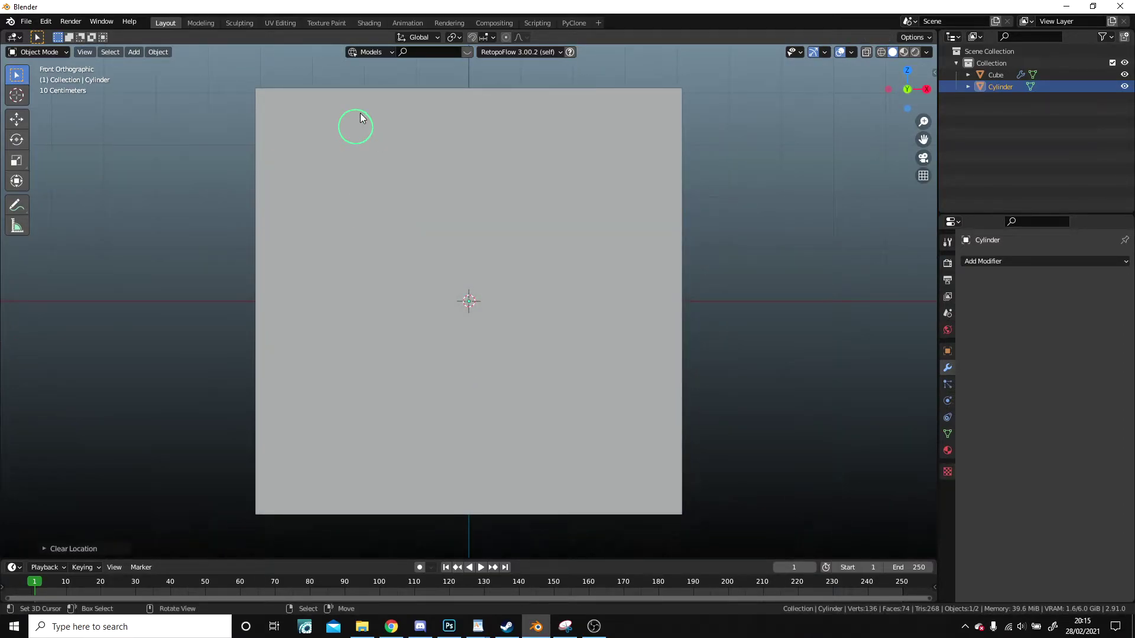
# Move the cylinder's mesh to the panel's upper-right area in Edit Mode and place a duplicate of it in the upper-left area.
pyautogui.press('Tab')
pyautogui.press('g')
pyautogui.click(549, 220)
pyautogui.hotkey('shift', 'd')
pyautogui.click(356, 213)
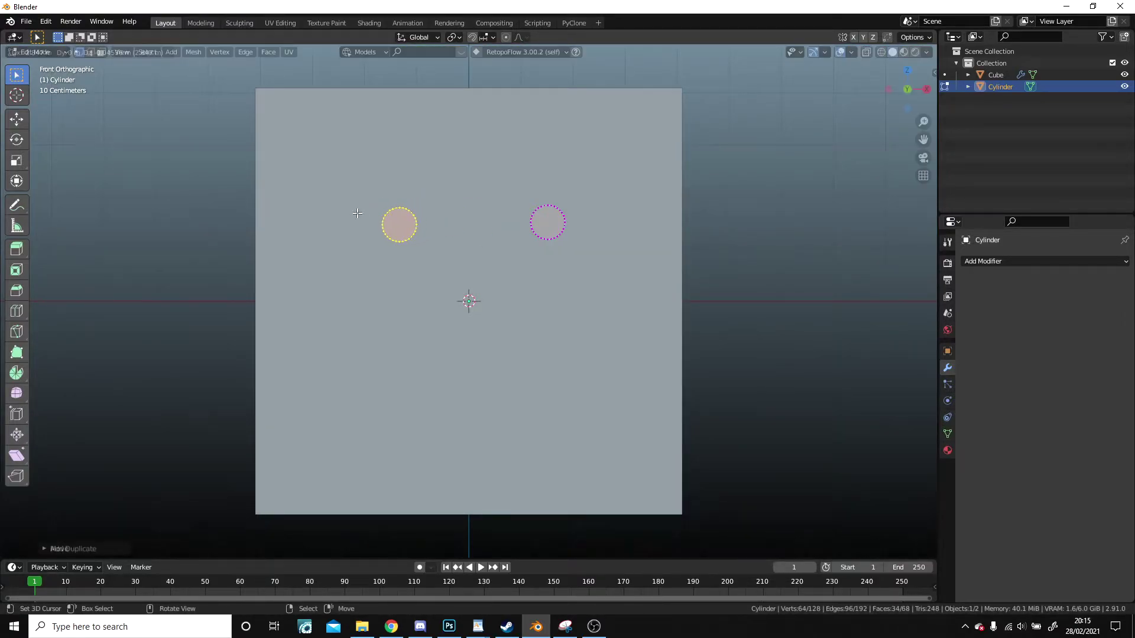
# Place a duplicate of the upper-left cylinder mesh in the panel's lower-left area.
pyautogui.press('g')
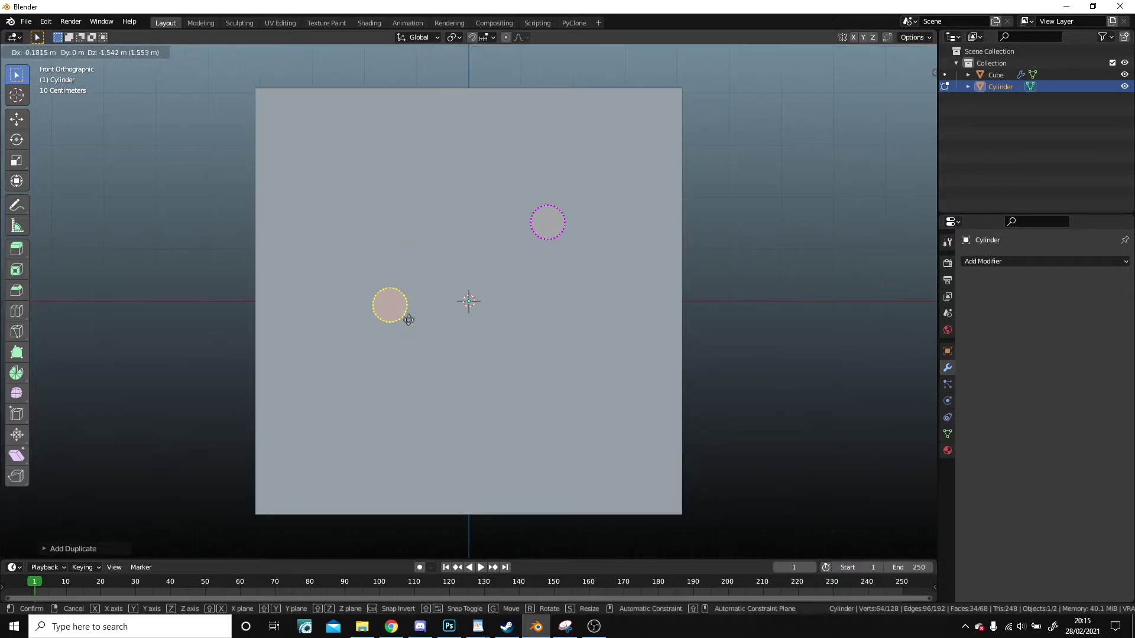
pyautogui.rightClick(413, 332)
pyautogui.press('g')
pyautogui.click(425, 404)
# Circle-select the right-hand vertices of the lower cylinder mesh and extrude them about 2.7 m towards the panel's right side.
pyautogui.press('c')
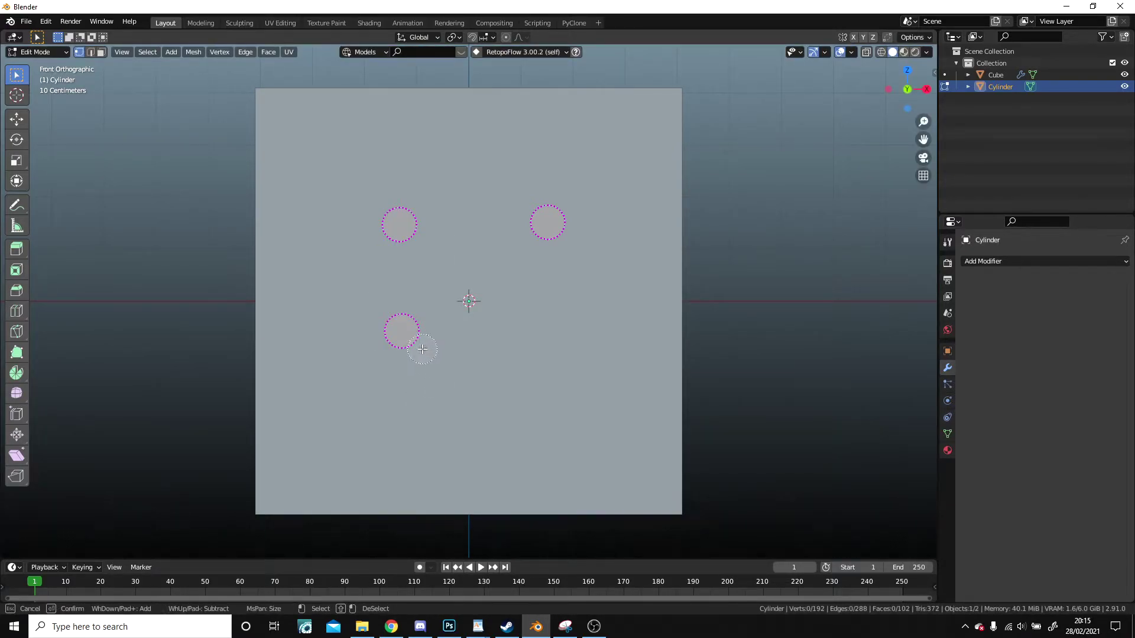
pyautogui.click(428, 320)
pyautogui.rightClick(485, 311)
pyautogui.press('e')
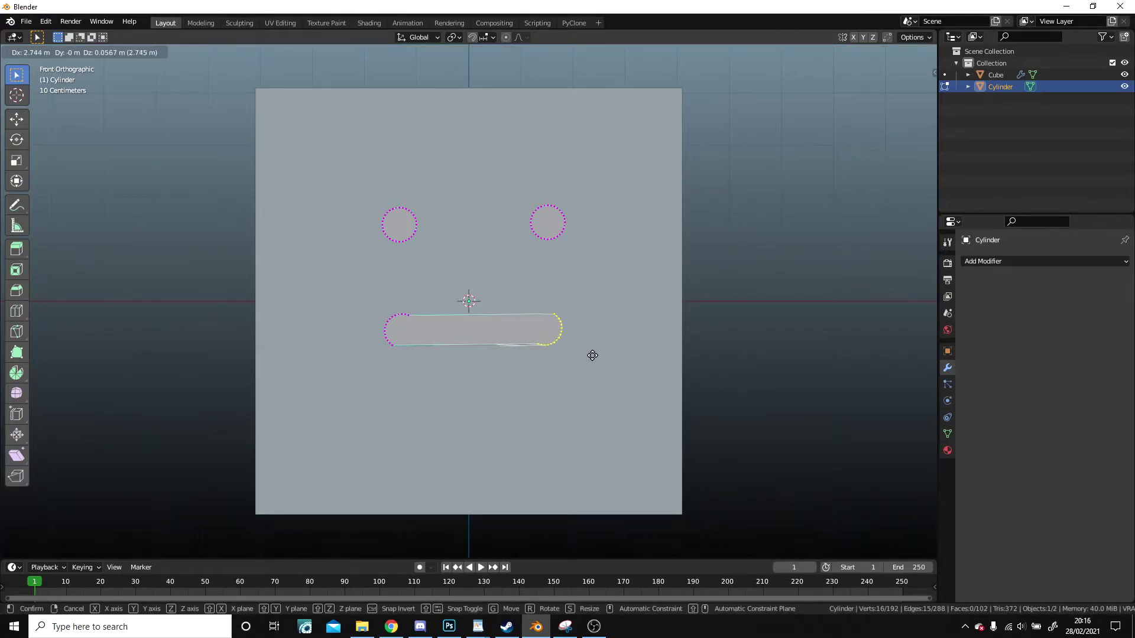
pyautogui.click(593, 355)
# Return to Object Mode and hide the cylinder to inspect the round holes and slot cut in the panel.
pyautogui.press('Tab')
pyautogui.scroll(-3, 588, 334)
pyautogui.moveTo(588, 333); pyautogui.dragTo(587, 310, button='middle')
pyautogui.press('h')
pyautogui.scroll(3, 593, 356)
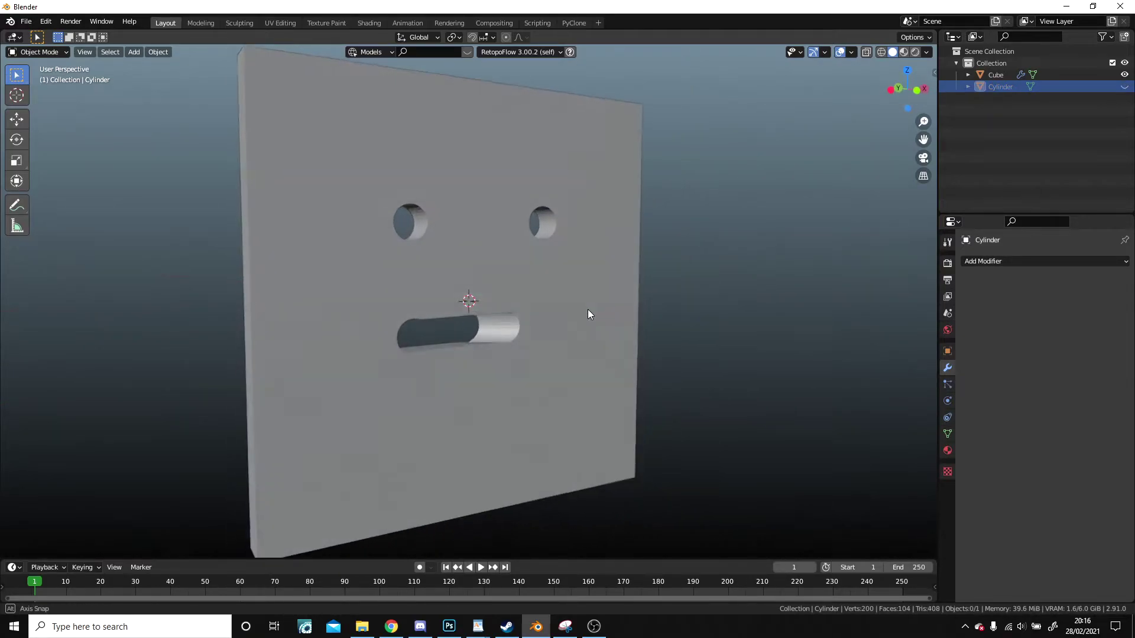
# Unhide the cylinder and, in Edit Mode, move the slot cutter's rear half-circle edge along X to line up with its extruded front end.
pyautogui.hotkey('alt', 'h')
pyautogui.scroll(-3, 401, 326)
pyautogui.moveTo(401, 325); pyautogui.dragTo(557, 332, button='middle')
pyautogui.scroll(3, 557, 332)
pyautogui.press('Tab')
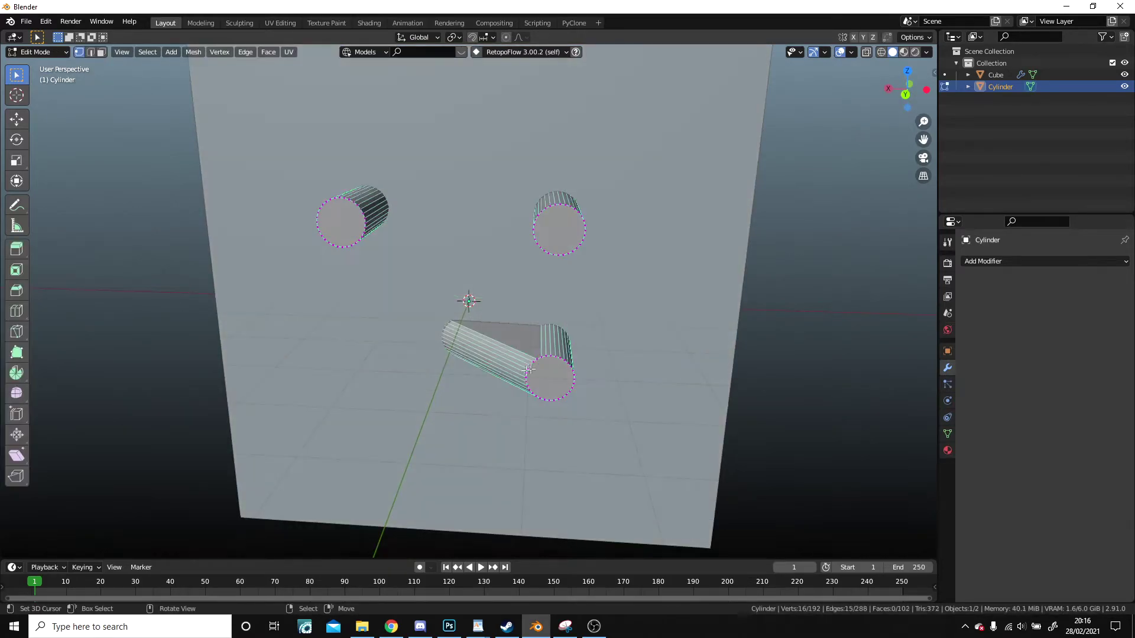
pyautogui.keyDown('alt'); pyautogui.click(524, 396); pyautogui.keyUp('alt')
pyautogui.press('g')
pyautogui.press('x')
pyautogui.click(353, 387)
# Return to Object Mode, hide the cylinder and examine the inner walls of the cut slot up close.
pyautogui.press('Tab')
pyautogui.scroll(-3, 521, 364)
pyautogui.moveTo(521, 364); pyautogui.dragTo(395, 302, button='middle')
pyautogui.press('h')
pyautogui.scroll(6, 449, 337)
pyautogui.scroll(2, 513, 422)
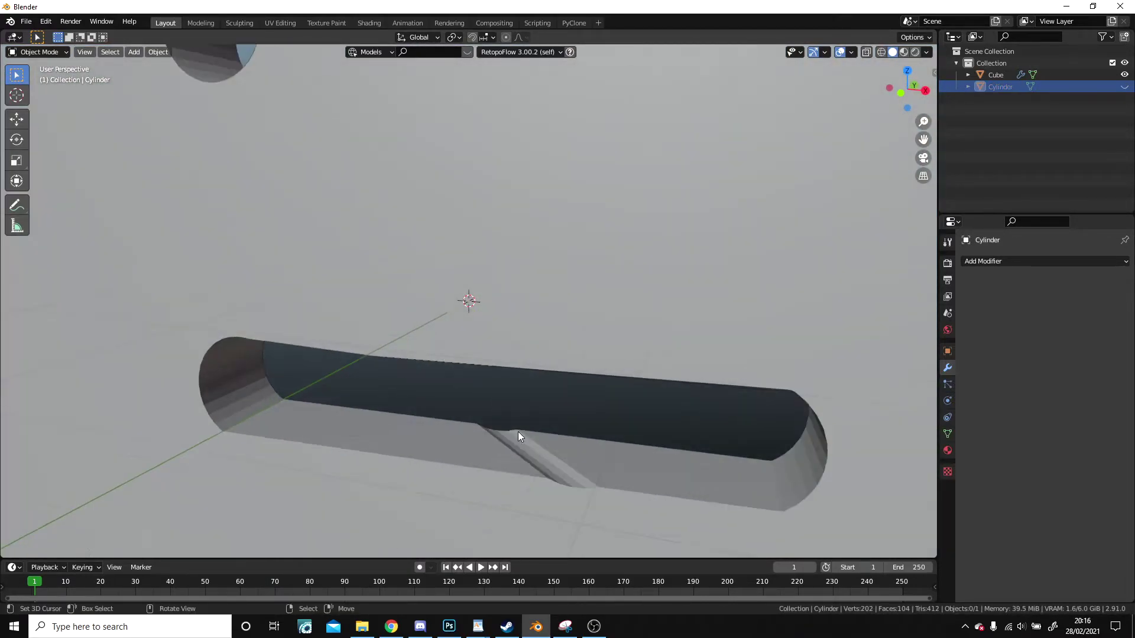
pyautogui.scroll(-1, 528, 430)
pyautogui.scroll(-3, 528, 434)
# Unhide the cylinder object and delete it.
pyautogui.hotkey('alt', 'h')
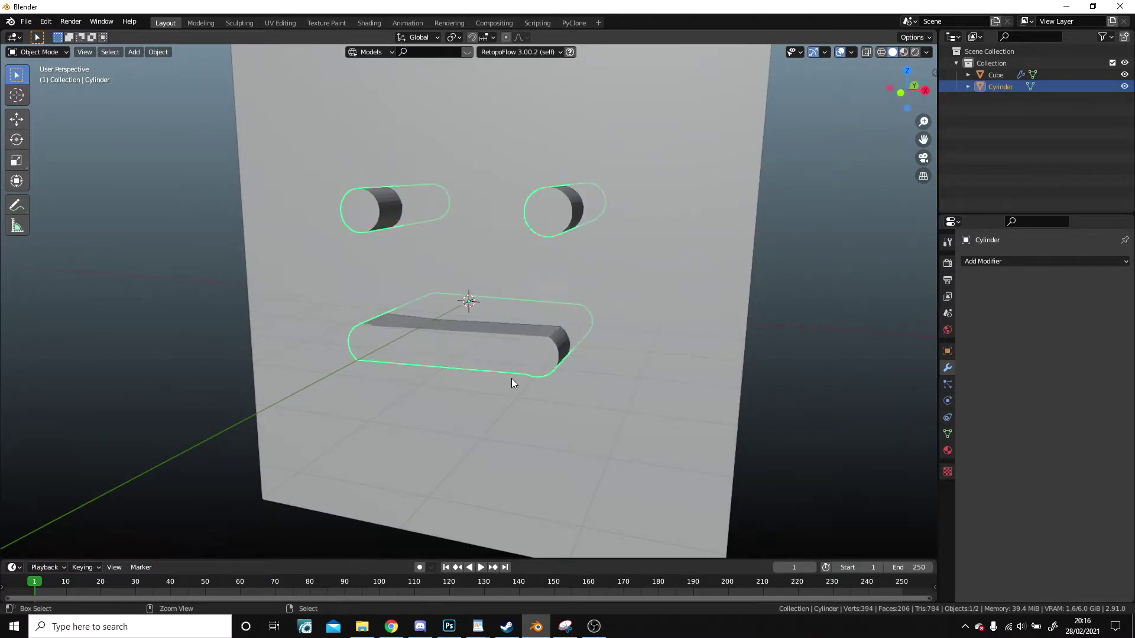
pyautogui.press('x')
pyautogui.click(512, 378)
# Add a new cylinder mesh at the panel's centre and enter Edit Mode.
pyautogui.scroll(-3, 503, 374)
pyautogui.moveTo(495, 369); pyautogui.dragTo(573, 374, button='middle')
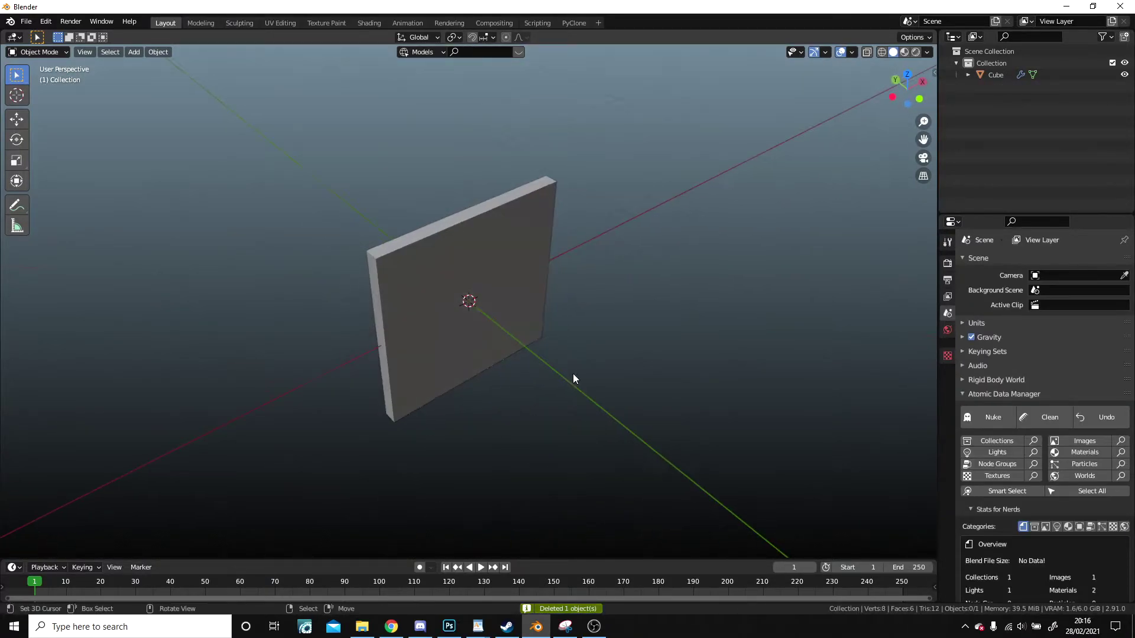
pyautogui.hotkey('shift', 'a')
pyautogui.moveTo(569, 368)
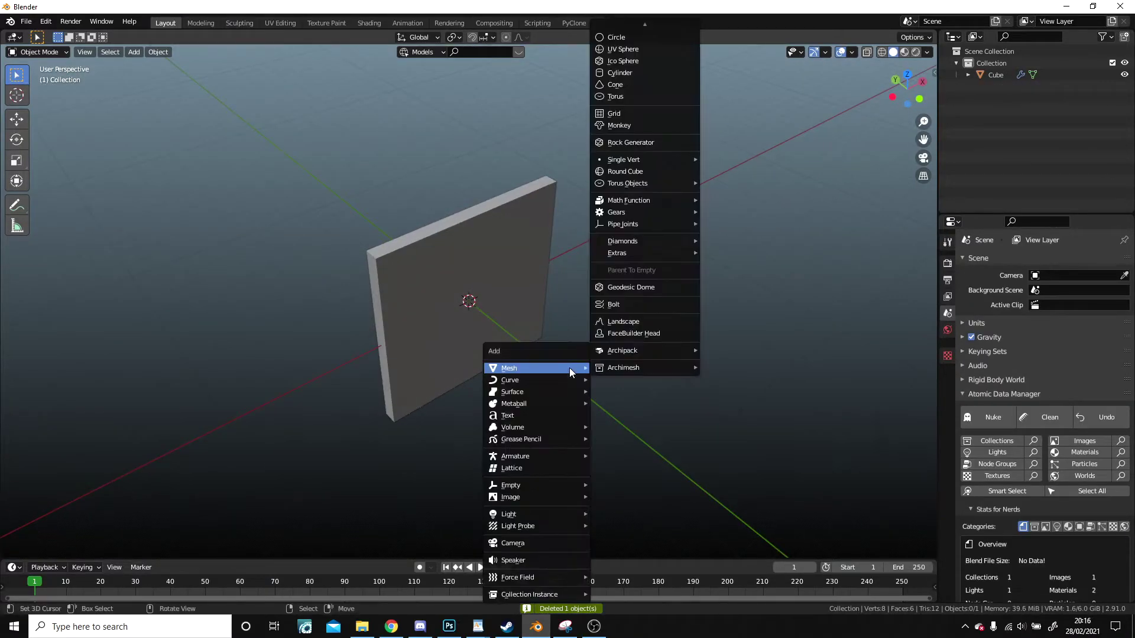
pyautogui.click(641, 73)
pyautogui.moveTo(641, 75); pyautogui.dragTo(656, 260, button='middle')
pyautogui.press('Tab')
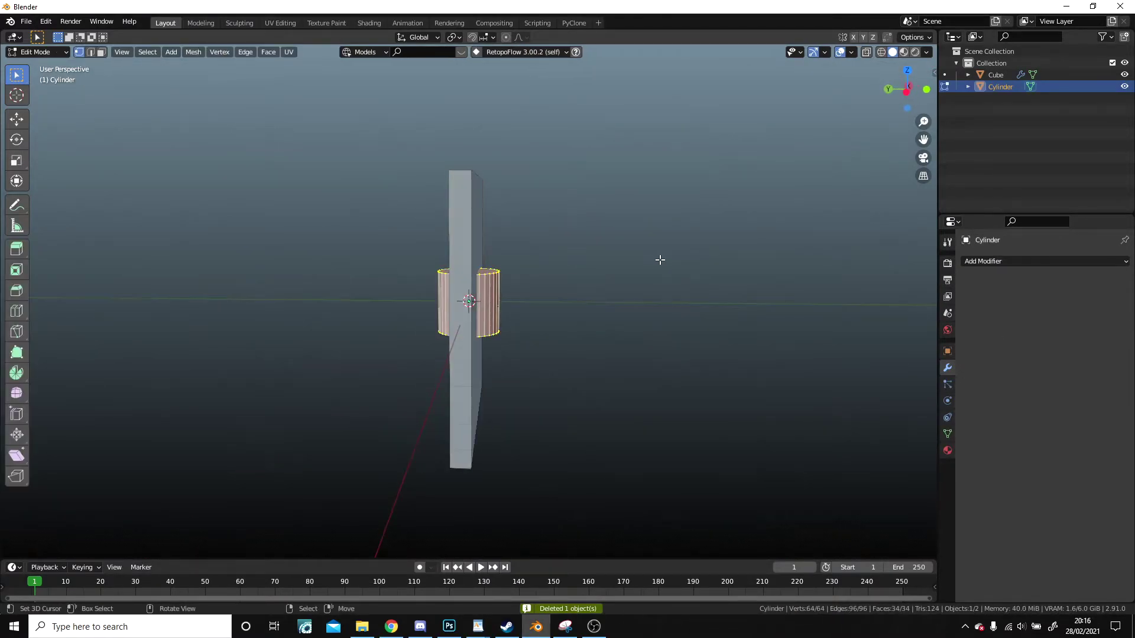
# Rotate the cylinder's mesh about X so it passes through the panel, move it near the panel's upper edge, and return to Object Mode.
pyautogui.press('s')
pyautogui.press('x')
pyautogui.press('x')
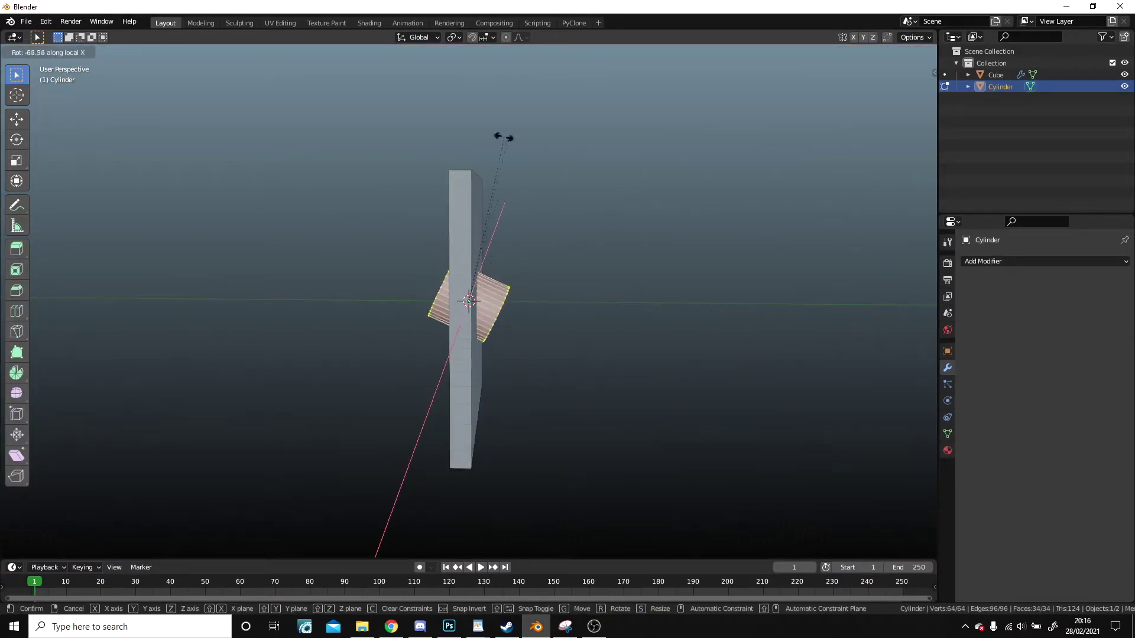
pyautogui.click(443, 172)
pyautogui.moveTo(555, 233); pyautogui.dragTo(573, 281, button='middle')
pyautogui.press('g')
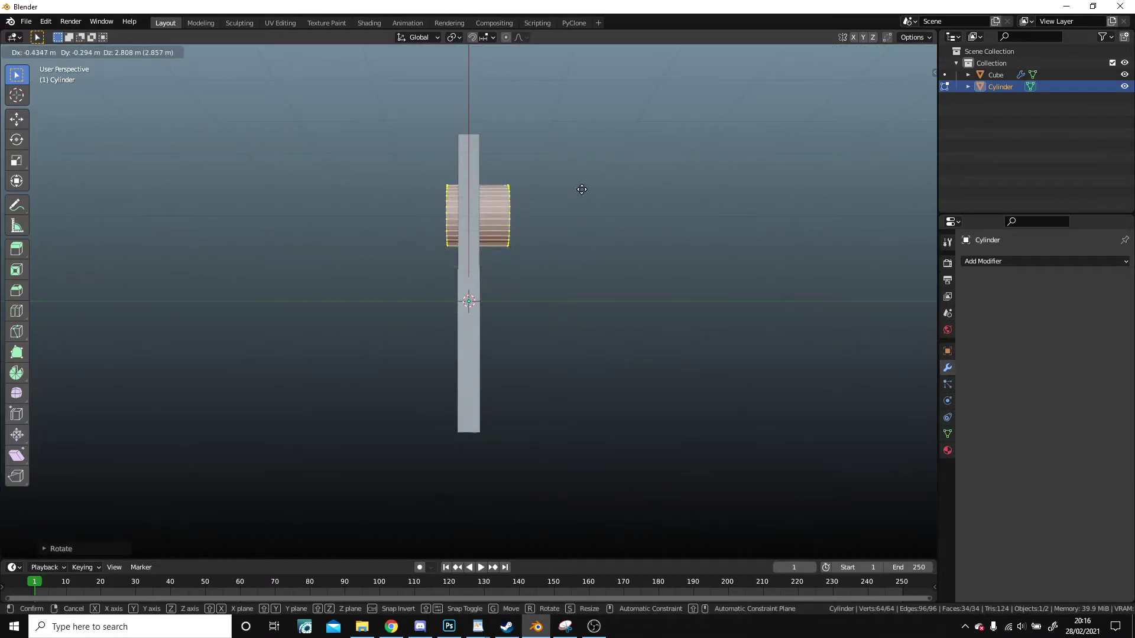
pyautogui.click(576, 189)
pyautogui.moveTo(576, 189); pyautogui.dragTo(531, 257, button='middle')
pyautogui.press('Tab')
# Set the new cylinder as the panel's Boolean Difference object and hide the cylinder.
pyautogui.click(531, 258)
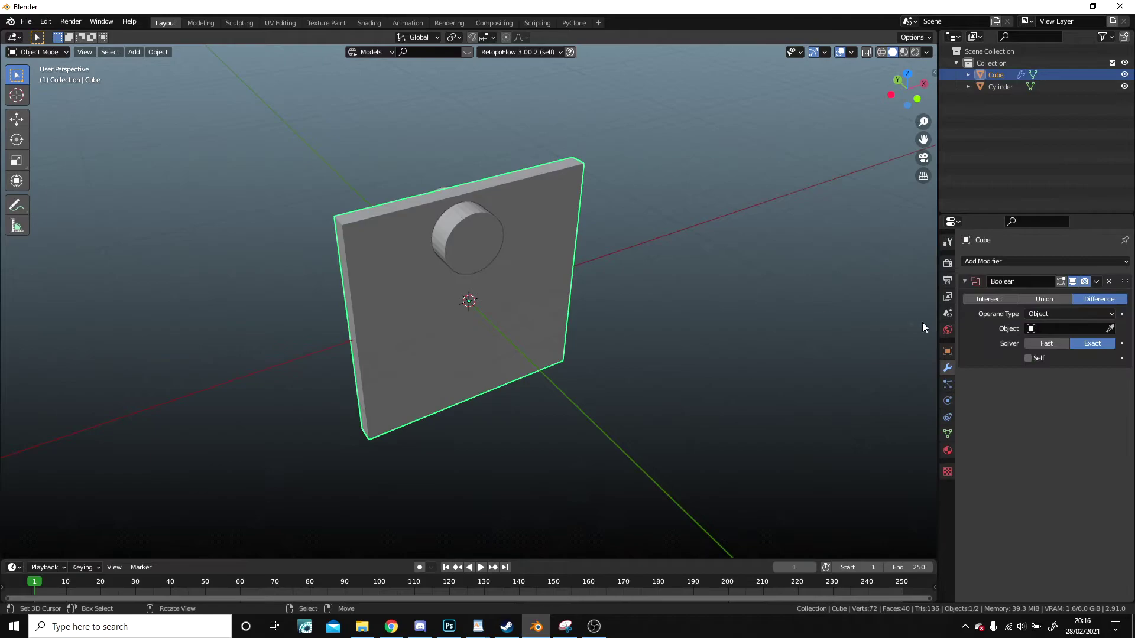
pyautogui.keyDown('shift'); pyautogui.rightClick(492, 218); pyautogui.keyUp('shift')
pyautogui.click(1111, 329)
pyautogui.click(457, 234)
pyautogui.moveTo(463, 235); pyautogui.dragTo(466, 286, button='middle')
pyautogui.click(466, 287)
pyautogui.press('h')
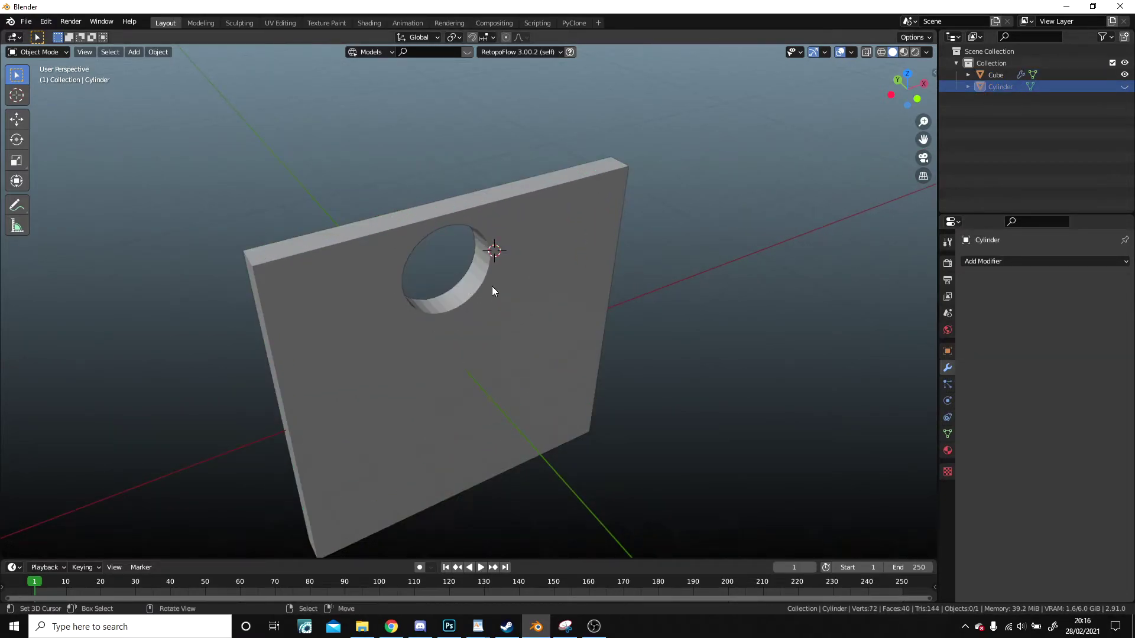
# Switch the panel's Boolean modifier from Difference to Union.
pyautogui.click(492, 286)
pyautogui.moveTo(510, 290); pyautogui.dragTo(456, 255, button='middle')
pyautogui.scroll(5, 473, 303)
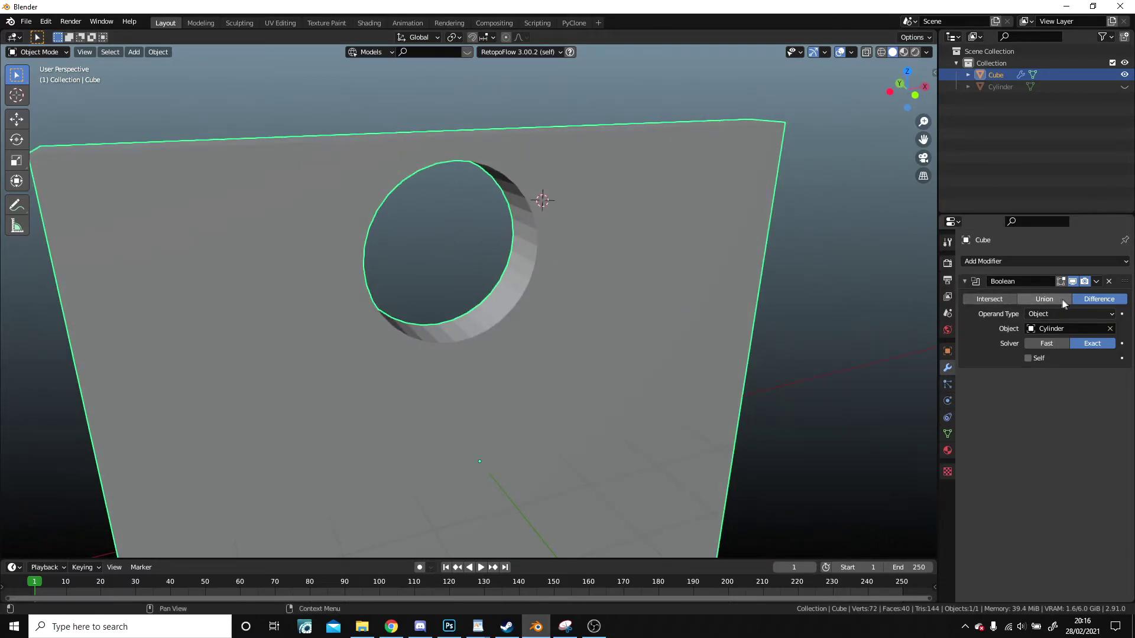
pyautogui.click(1063, 302)
pyautogui.moveTo(532, 308); pyautogui.dragTo(609, 302, button='middle')
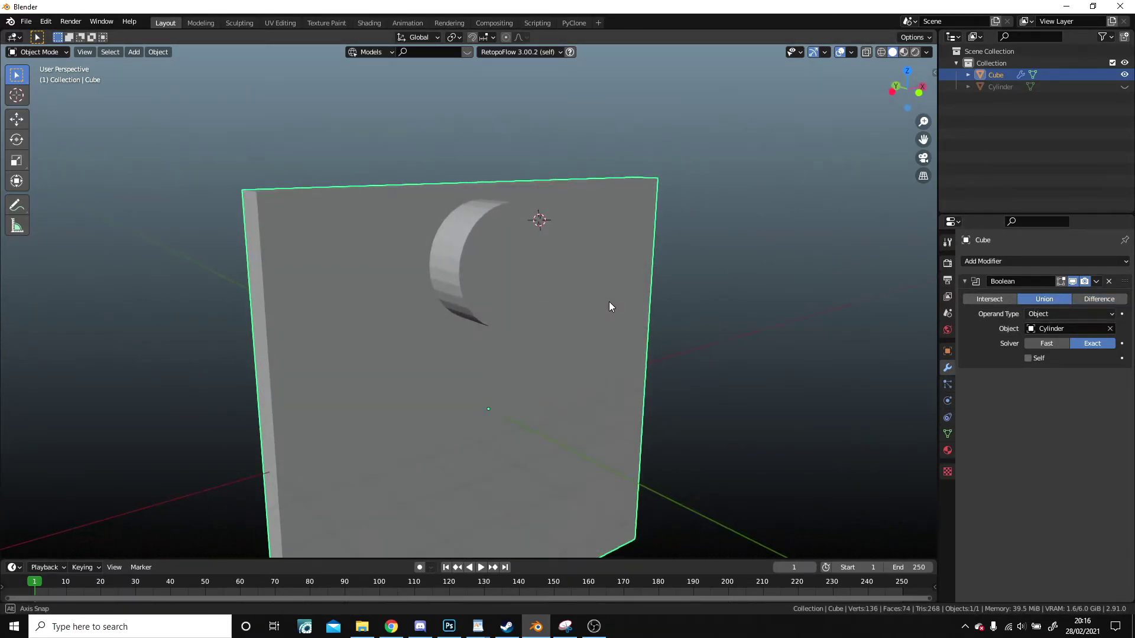
# Add a Bevel modifier to the panel with 5 segments and an amount of 0.03 m.
pyautogui.click(985, 261)
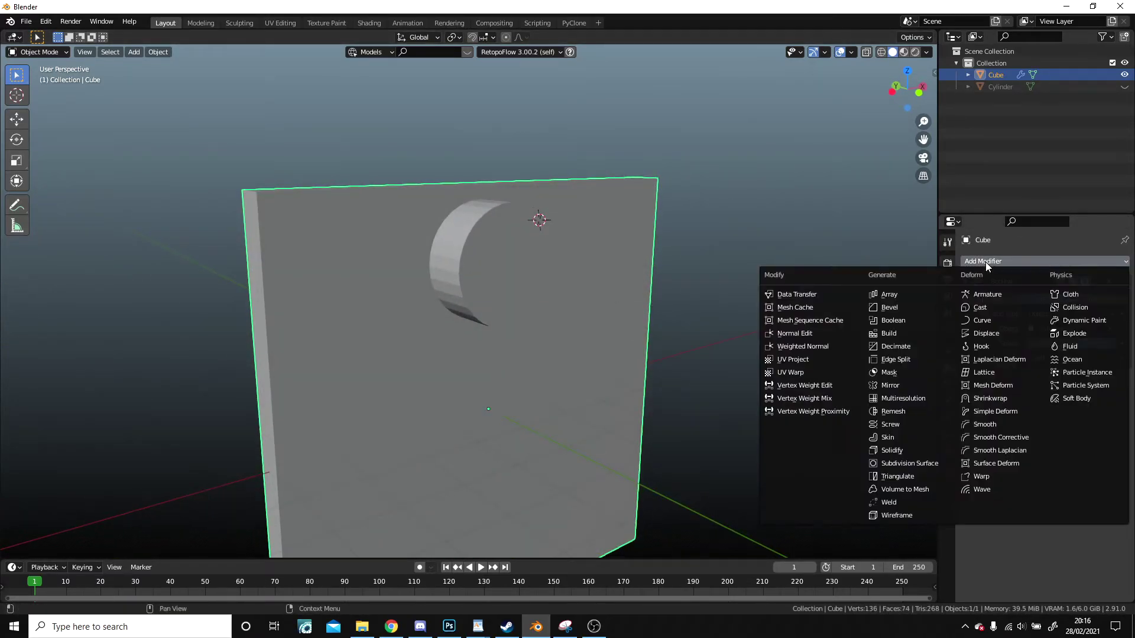
pyautogui.click(896, 307)
pyautogui.moveTo(607, 251); pyautogui.dragTo(568, 304, button='middle')
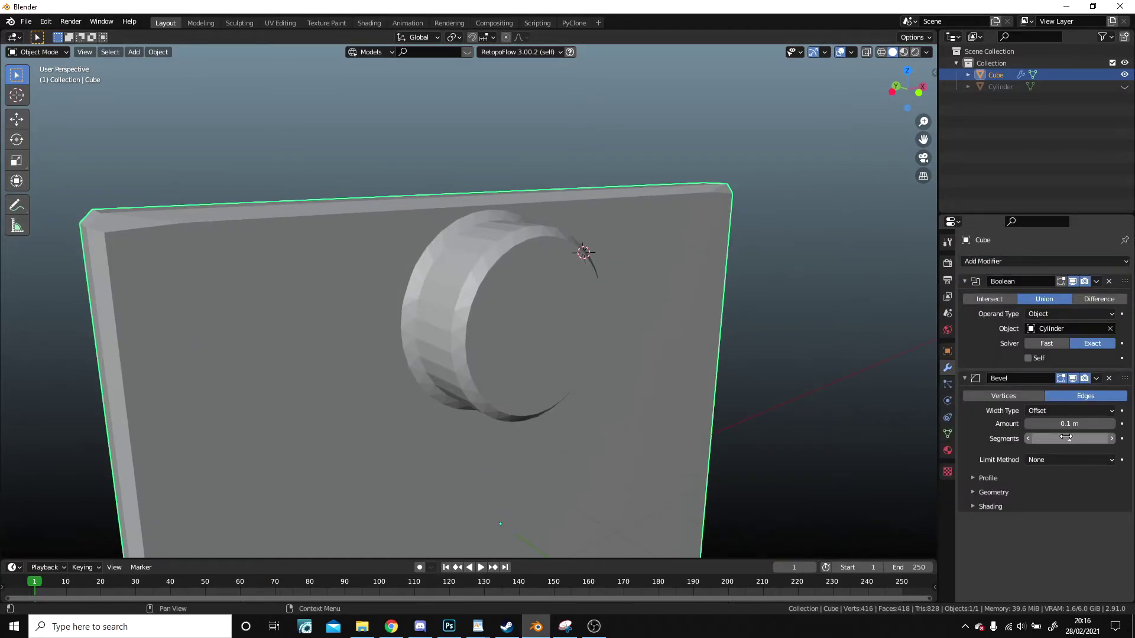
pyautogui.moveTo(1069, 439); pyautogui.dragTo(1094, 439)
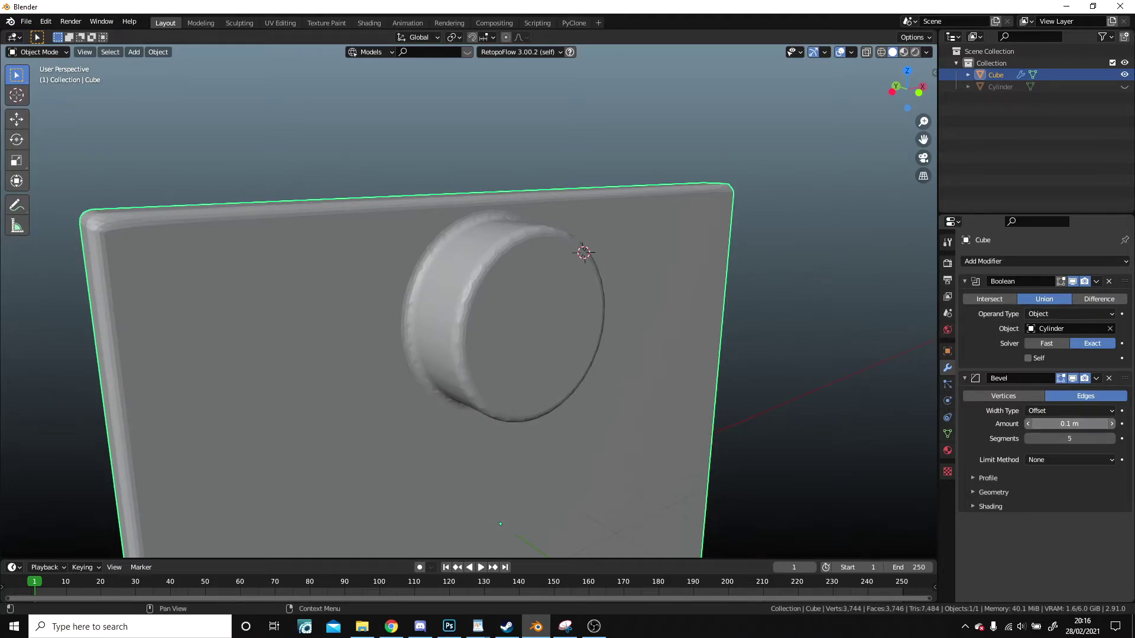
pyautogui.moveTo(1029, 427); pyautogui.dragTo(1018, 427)
pyautogui.click(1028, 425)
pyautogui.click(1027, 425)
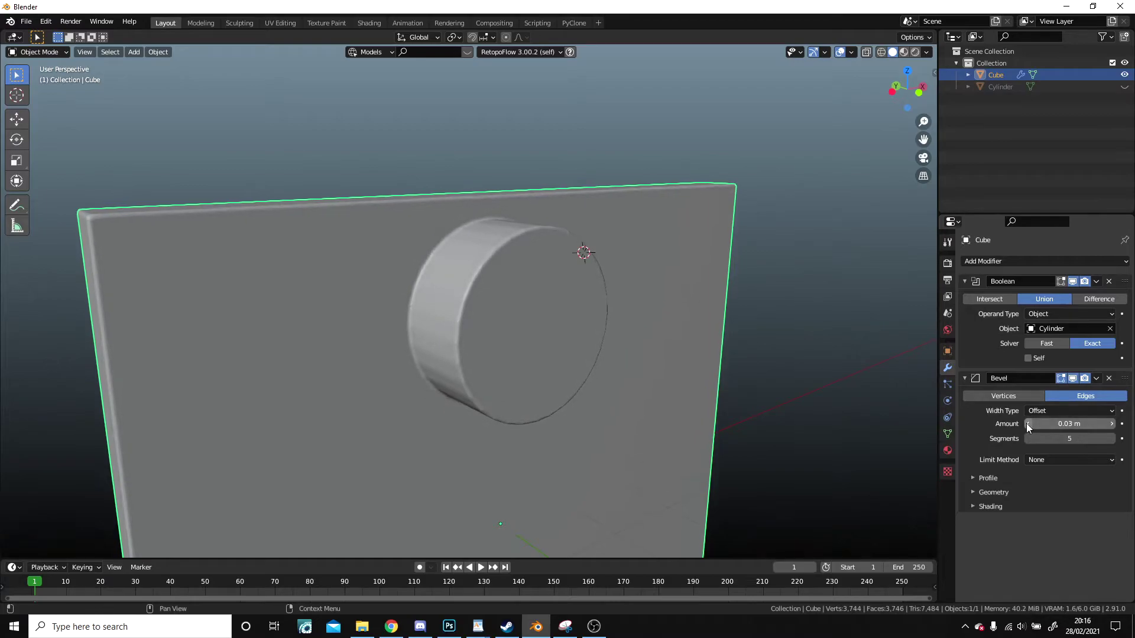
# Apply smooth shading to the panel object.
pyautogui.scroll(-1, 644, 337)
pyautogui.scroll(5, 583, 303)
pyautogui.scroll(-2, 548, 278)
pyautogui.moveTo(547, 278)
pyautogui.mouseDown(button='middle')
pyautogui.moveTo(569, 297)
pyautogui.moveTo(417, 333)
pyautogui.moveTo(548, 300)
pyautogui.moveTo(547, 268)
pyautogui.moveTo(534, 258)
pyautogui.moveTo(541, 277)
pyautogui.mouseUp(button='middle')
pyautogui.click(158, 53)
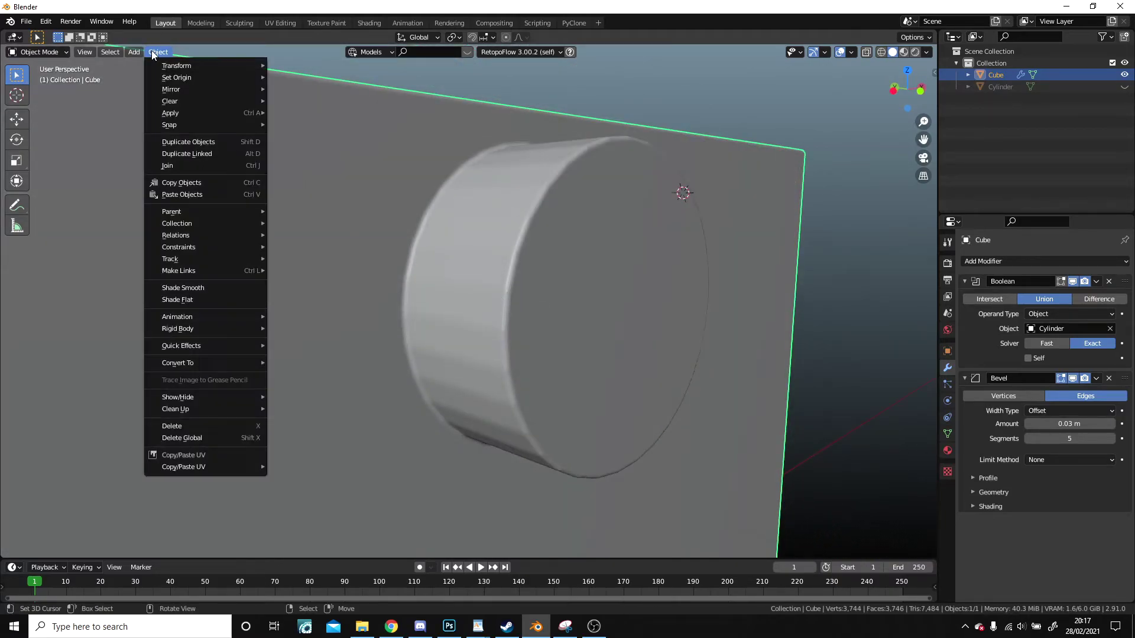
pyautogui.click(192, 288)
pyautogui.moveTo(360, 338)
pyautogui.mouseDown(button='middle')
pyautogui.moveTo(363, 350)
pyautogui.moveTo(350, 345)
pyautogui.mouseUp(button='middle')
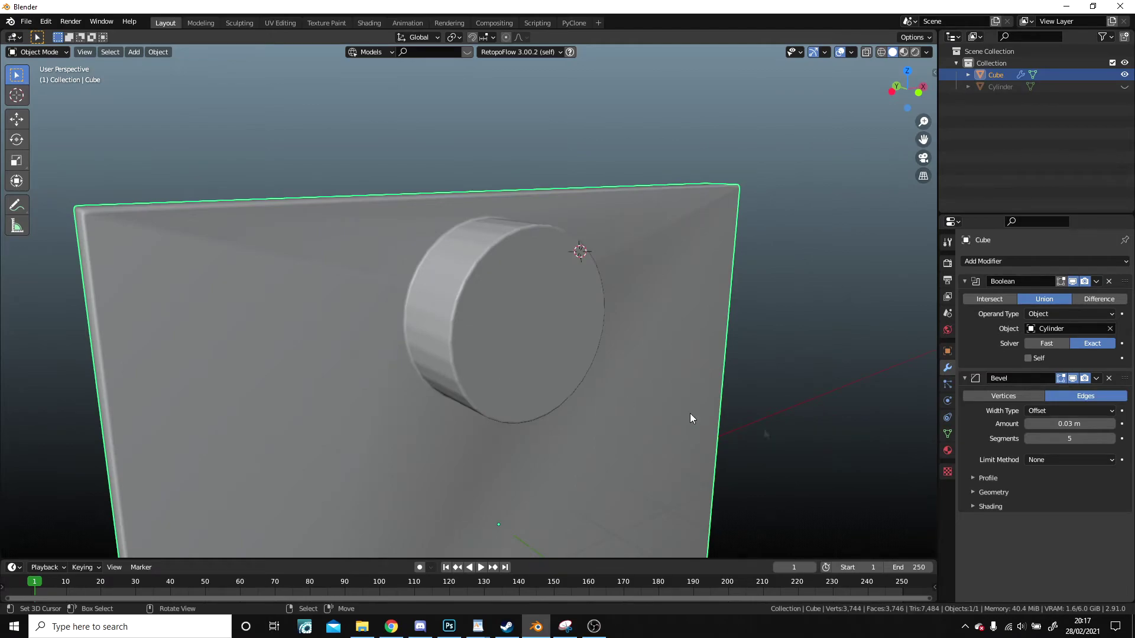
# Enable Auto Smooth in the panel's normals settings and keep the panel selected.
pyautogui.click(948, 435)
pyautogui.click(967, 464)
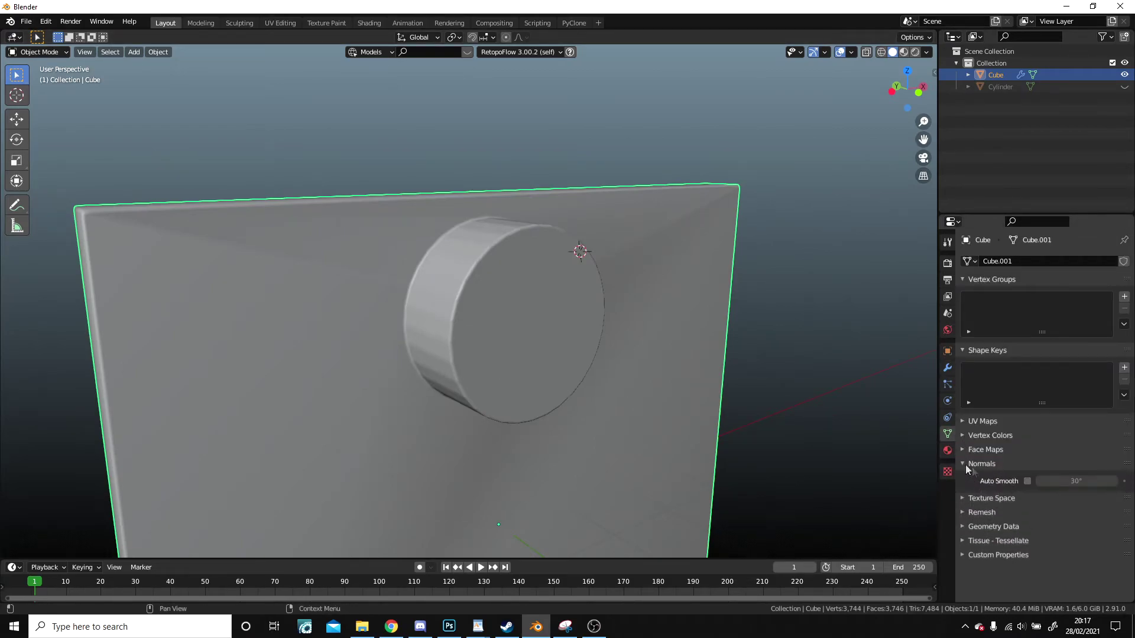
pyautogui.click(1024, 483)
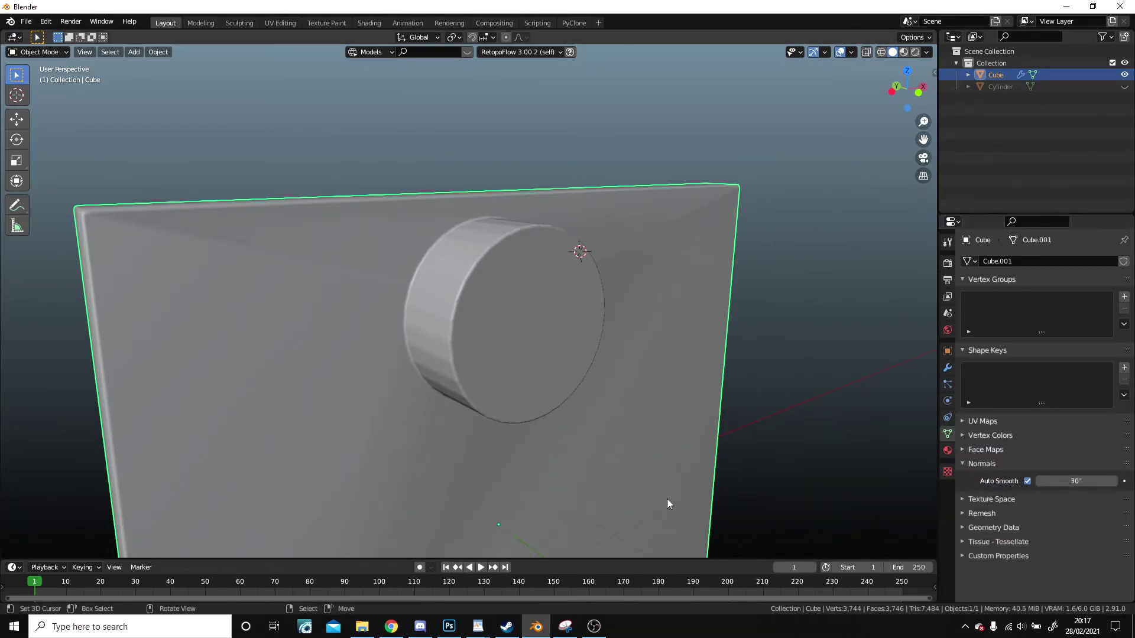
pyautogui.moveTo(551, 392); pyautogui.dragTo(594, 367, button='middle')
pyautogui.hotkey('alt', 'a')
pyautogui.click(524, 286)
pyautogui.scroll(1, 523, 288)
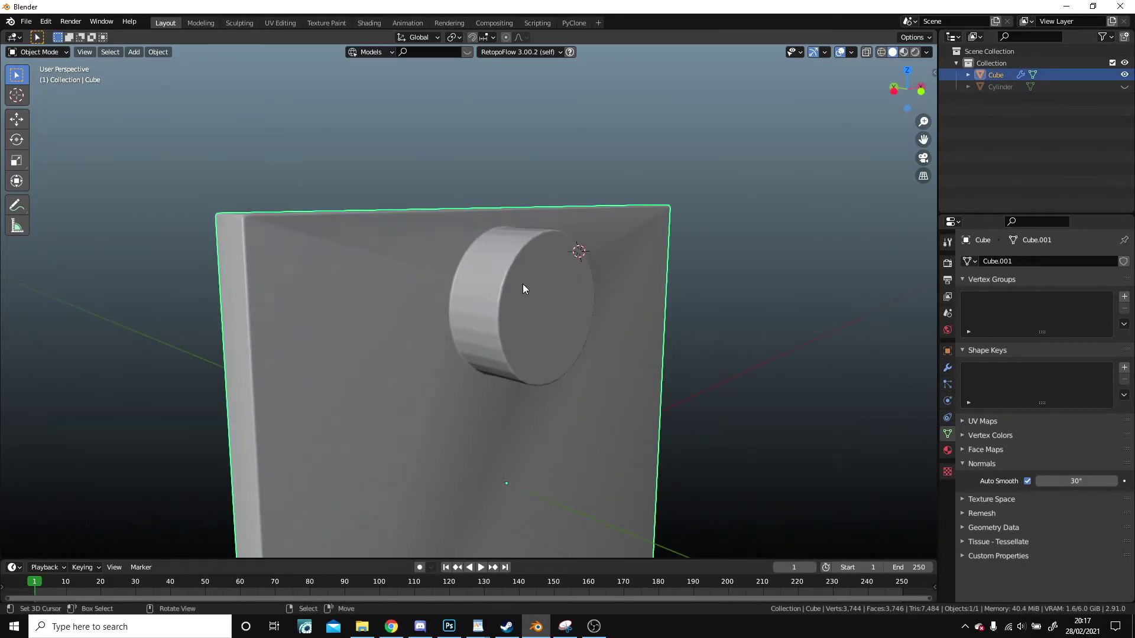
# Unhide the cylinder, give it smooth shading with Auto Smooth enabled, and hide it again.
pyautogui.hotkey('alt', 'h')
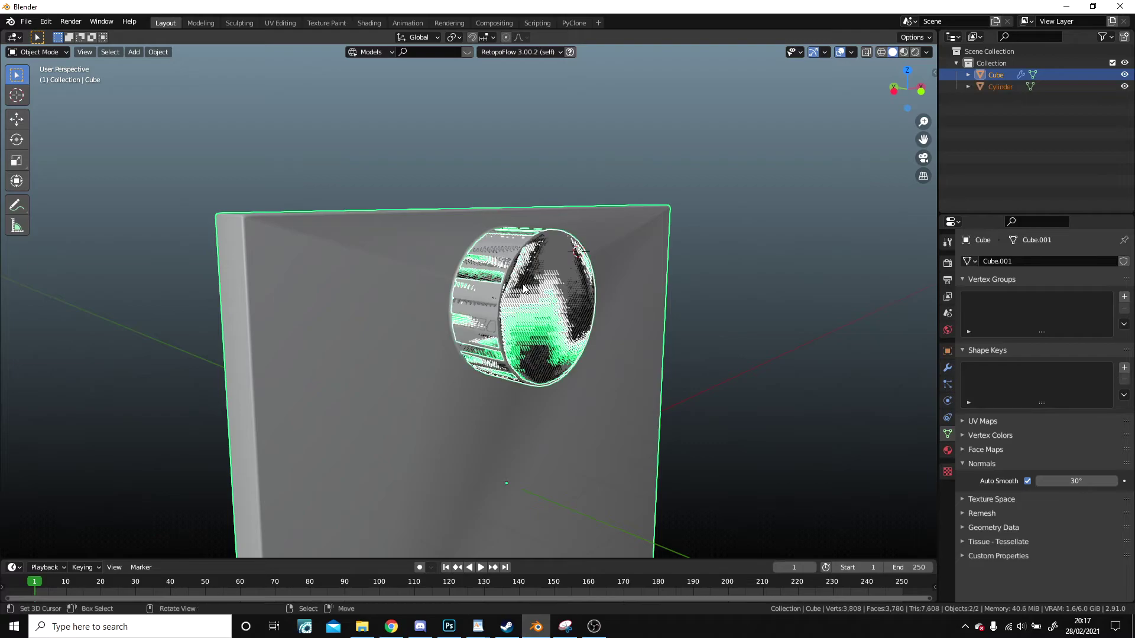
pyautogui.click(158, 52)
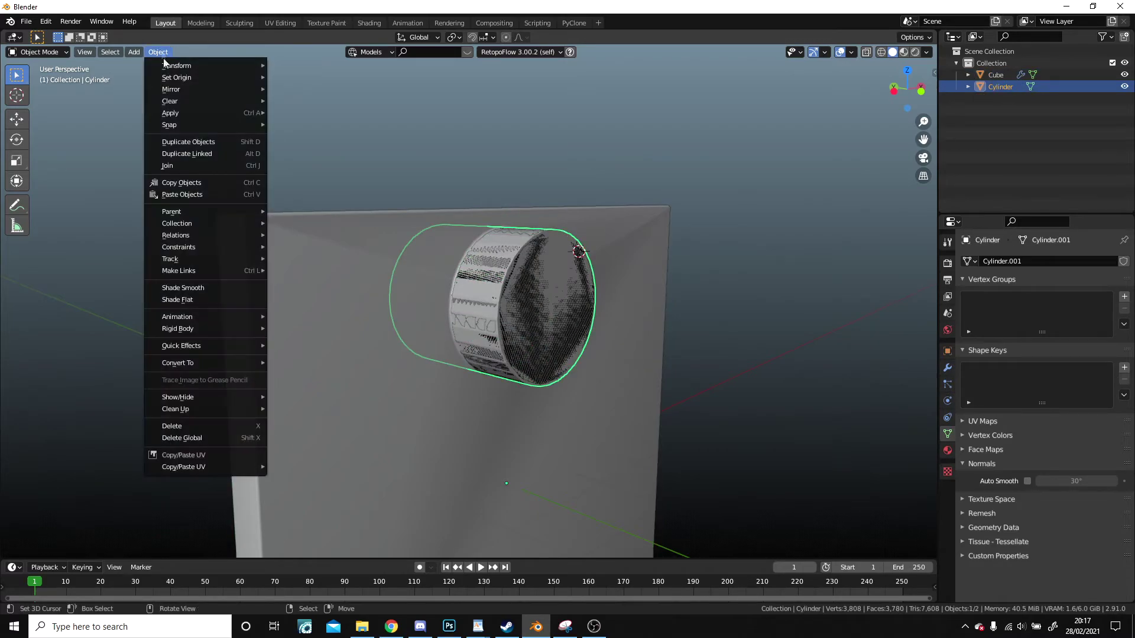
pyautogui.click(207, 288)
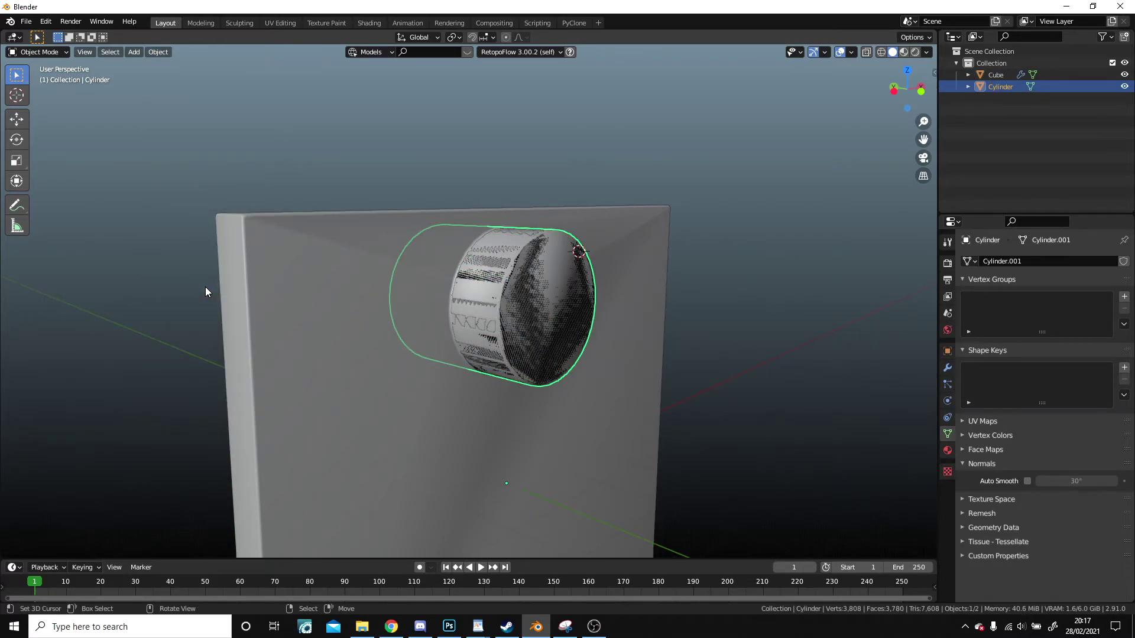
pyautogui.click(1027, 482)
pyautogui.press('h')
pyautogui.rightClick(498, 333)
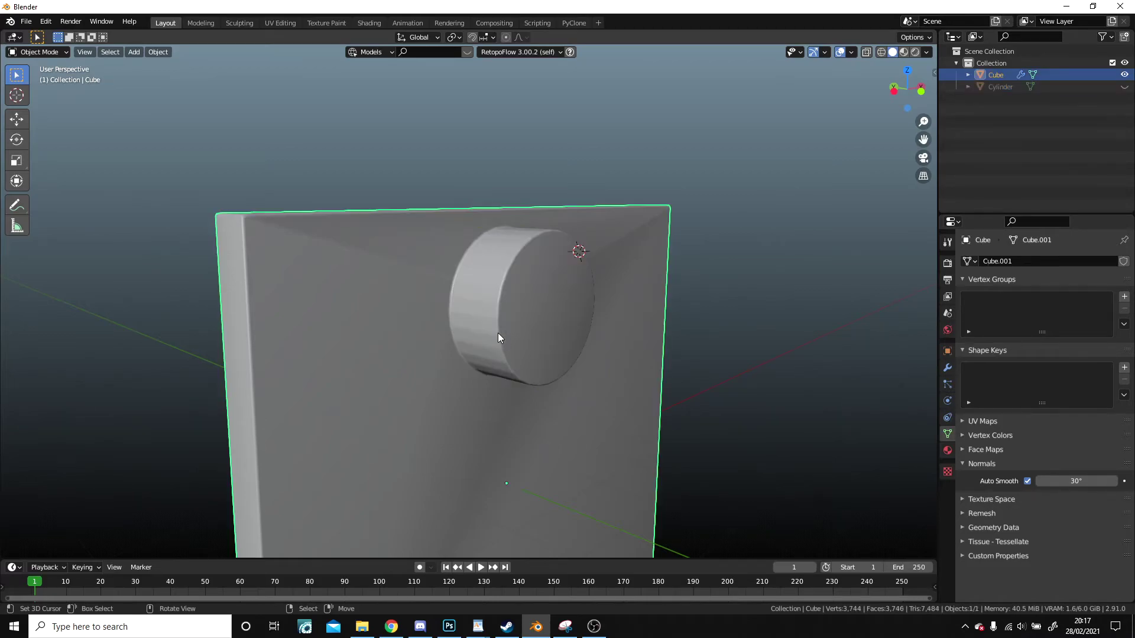
pyautogui.press('Tab')
pyautogui.press('Tab')
pyautogui.hotkey('alt', 'a')
pyautogui.scroll(4, 543, 355)
pyautogui.rightClick(550, 353)
pyautogui.scroll(-4, 588, 348)
pyautogui.moveTo(938, 367); pyautogui.dragTo(942, 368)
# Set the panel's Bevel limit method to Angle.
pyautogui.click(948, 368)
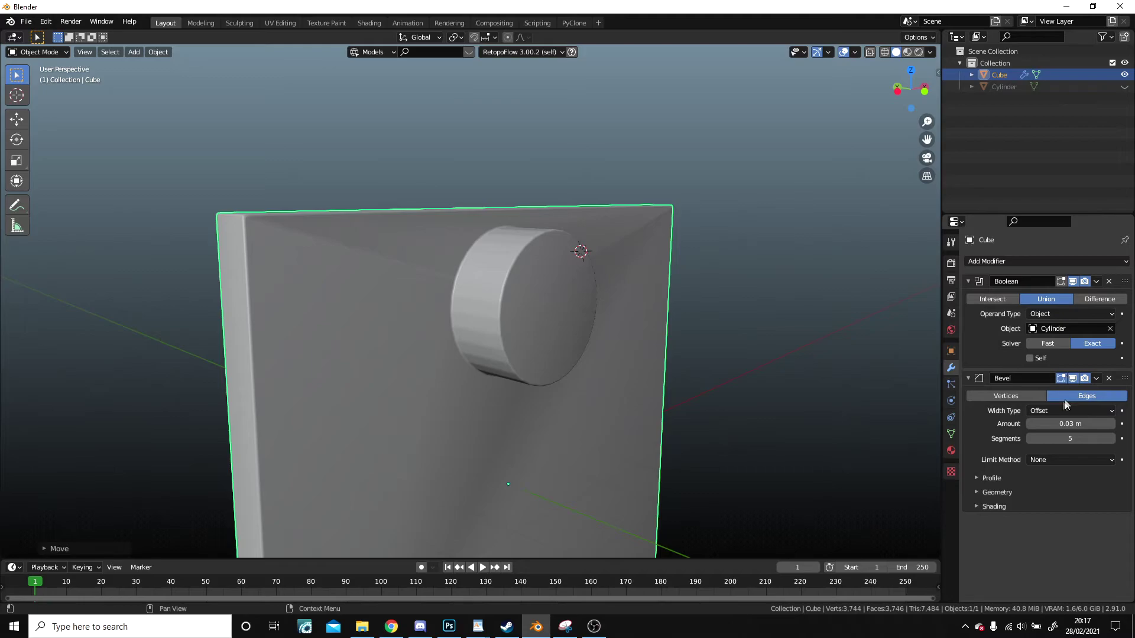
pyautogui.click(984, 476)
pyautogui.click(985, 476)
pyautogui.click(987, 494)
pyautogui.click(988, 495)
pyautogui.click(1053, 460)
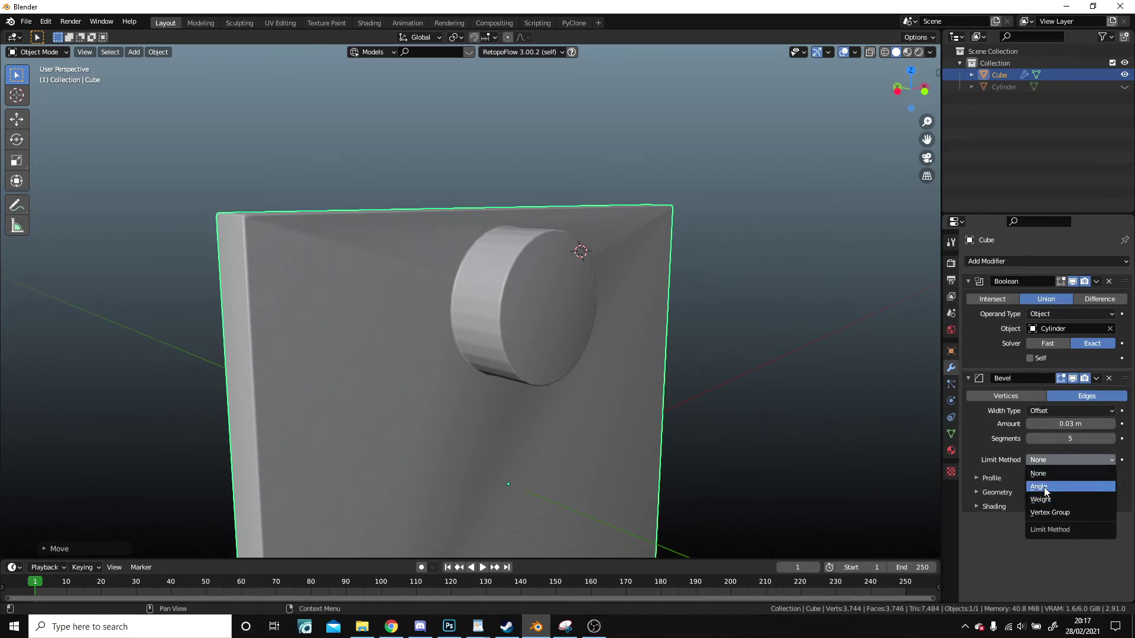
pyautogui.click(1045, 487)
# Examine the shading and bevelled edges where the cylinder joins the panel.
pyautogui.moveTo(828, 408); pyautogui.dragTo(550, 281, button='middle')
pyautogui.click(668, 396)
pyautogui.scroll(8, 477, 332)
pyautogui.scroll(-8, 456, 233)
pyautogui.moveTo(456, 233); pyautogui.dragTo(437, 294, button='middle')
pyautogui.click(476, 305)
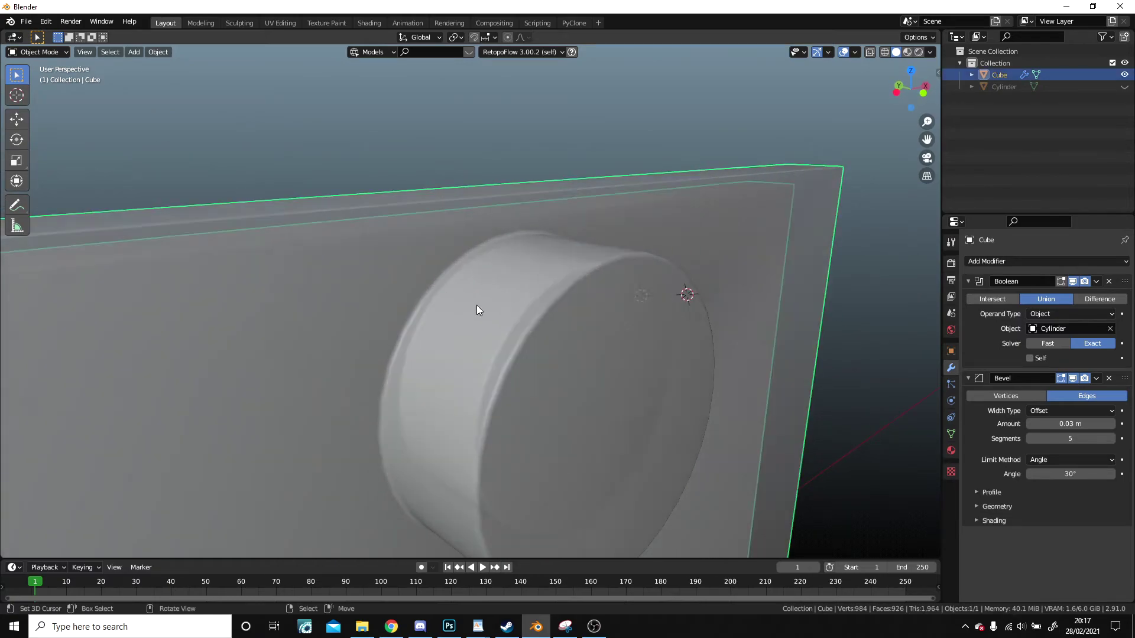
pyautogui.scroll(-5, 476, 305)
# Add a Subdivision Surface modifier to the panel with 2 viewport levels.
pyautogui.click(995, 264)
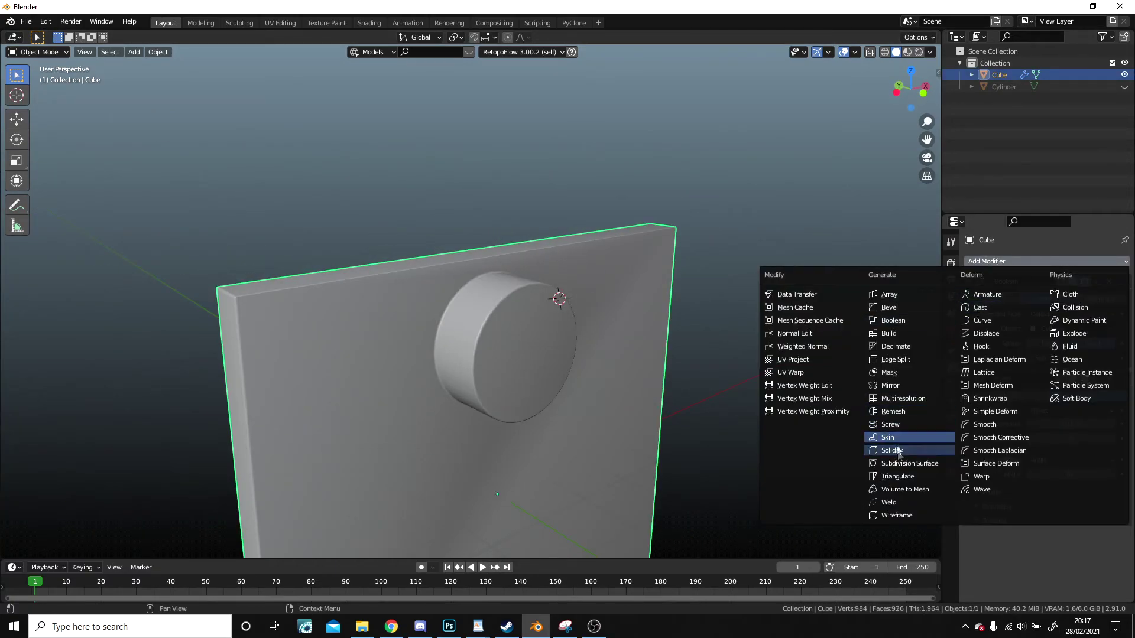
pyautogui.click(899, 466)
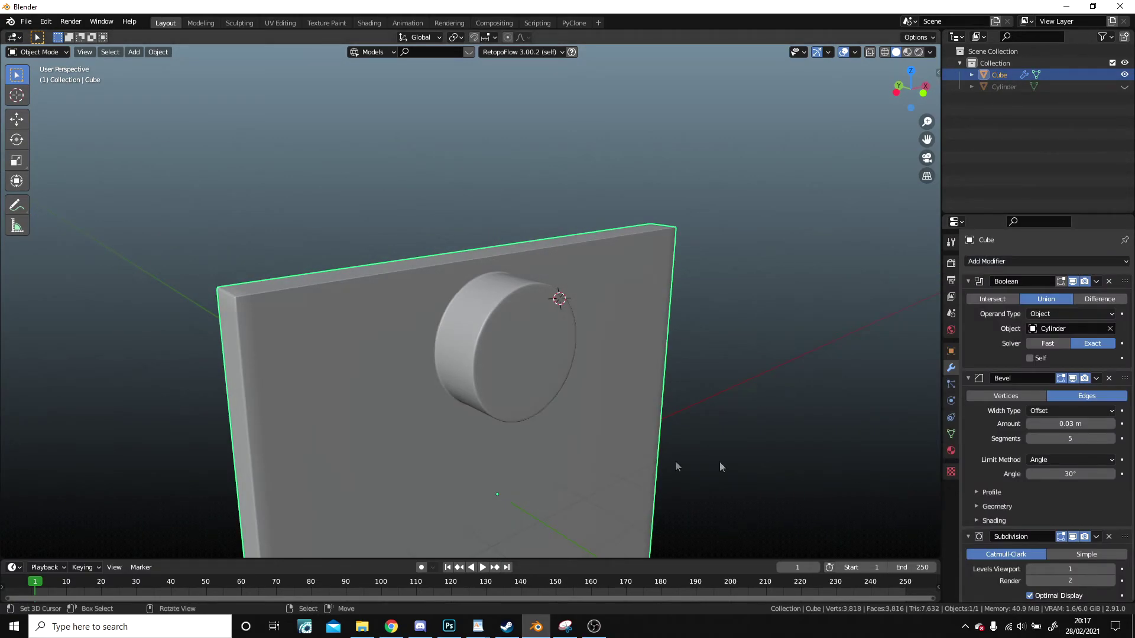
pyautogui.click(1111, 572)
pyautogui.moveTo(591, 398); pyautogui.dragTo(1125, 497, button='middle')
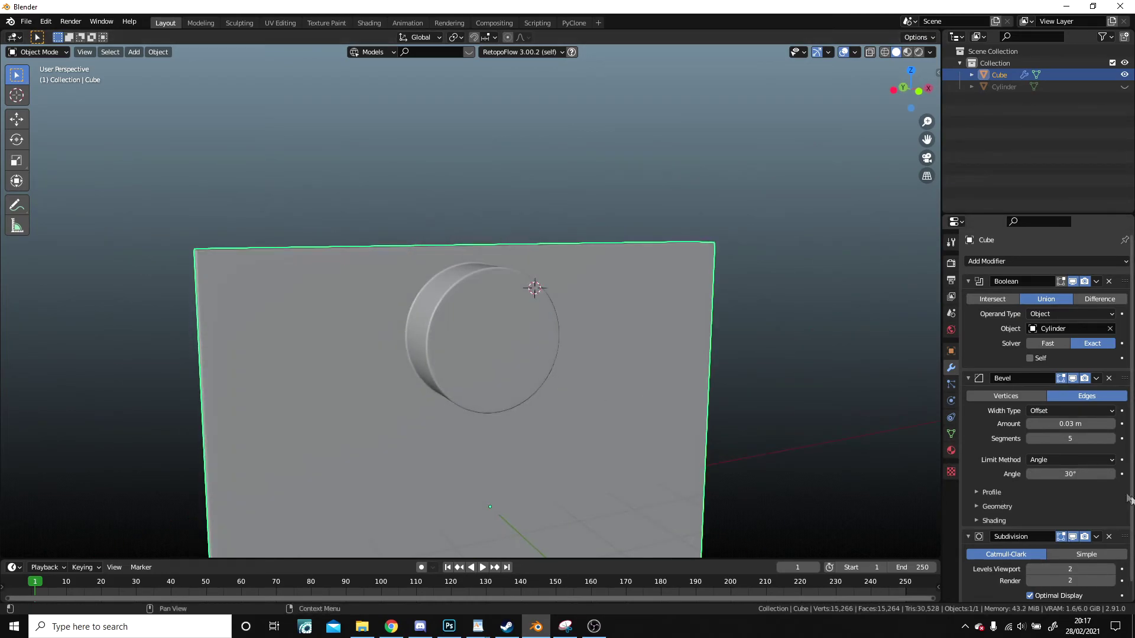
# Try placing the Subdivision modifier above the Bevel modifier, and restore the original modifier order.
pyautogui.moveTo(1129, 541); pyautogui.dragTo(1126, 383)
pyautogui.moveTo(532, 343); pyautogui.dragTo(650, 394, button='middle')
pyautogui.scroll(3, 609, 385)
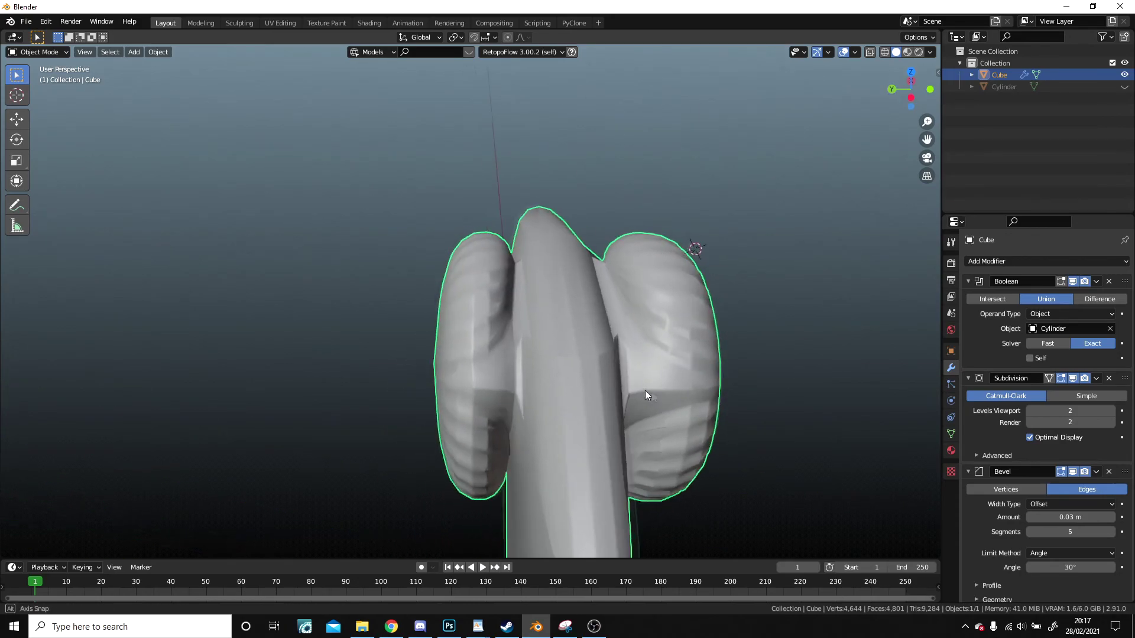
pyautogui.scroll(3, 619, 375)
pyautogui.moveTo(1126, 476); pyautogui.dragTo(1127, 383)
pyautogui.scroll(-3, 666, 308)
pyautogui.scroll(-4, 662, 305)
pyautogui.moveTo(661, 304); pyautogui.dragTo(615, 313, button='middle')
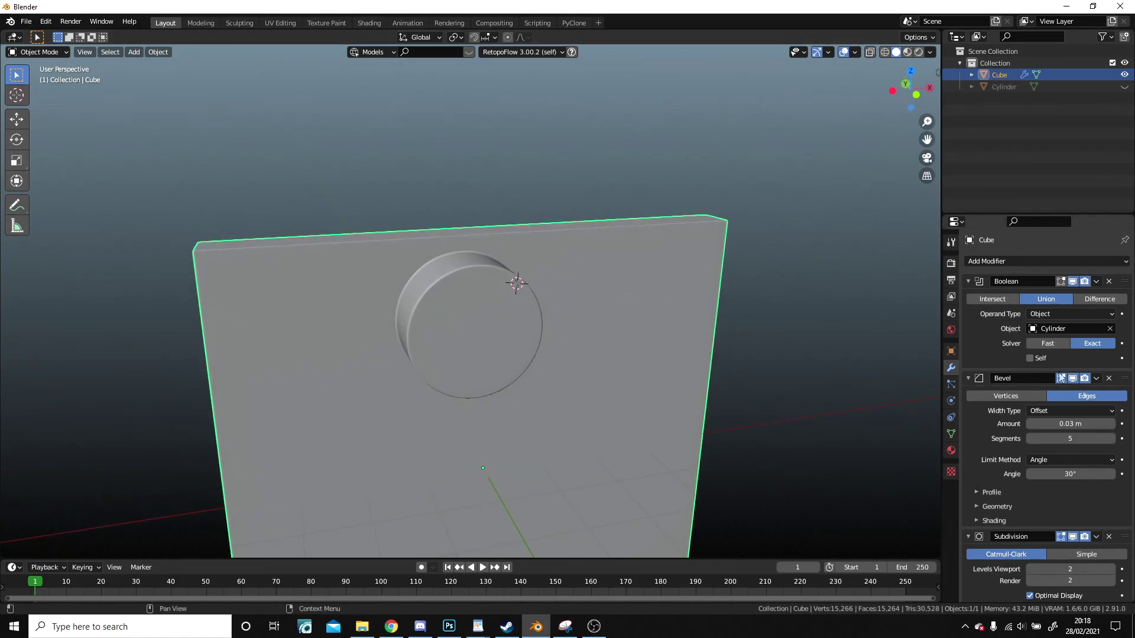
# Remove the Bevel and Subdivision modifiers from the panel, leaving the Boolean Union in place.
pyautogui.click(1109, 378)
pyautogui.click(1109, 378)
pyautogui.moveTo(587, 324); pyautogui.dragTo(510, 306, button='middle')
pyautogui.scroll(-3, 483, 301)
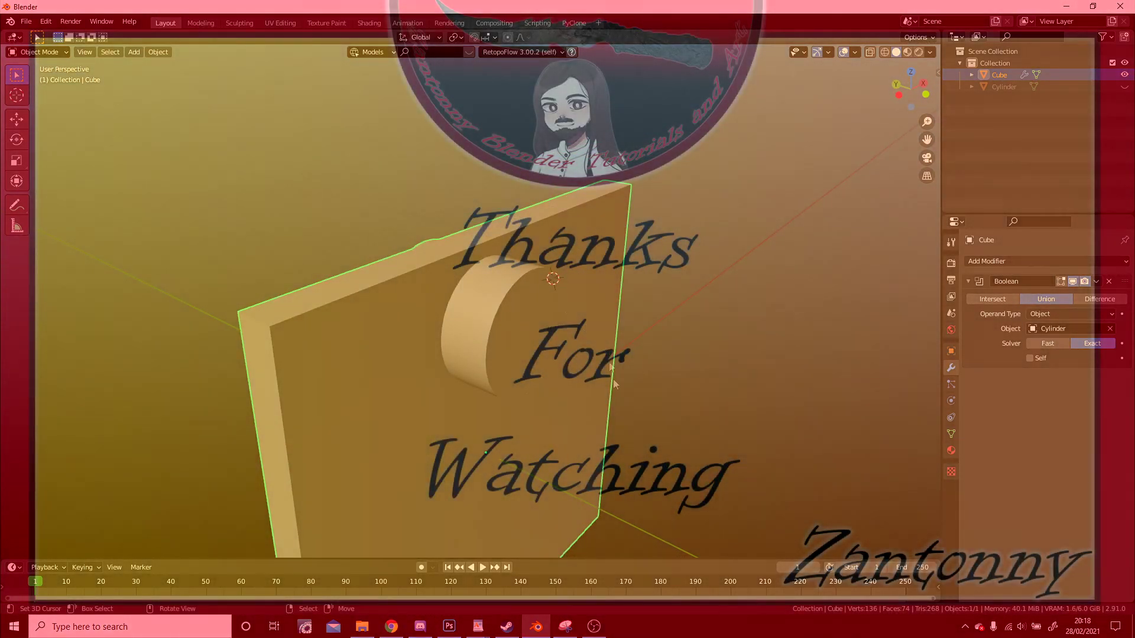